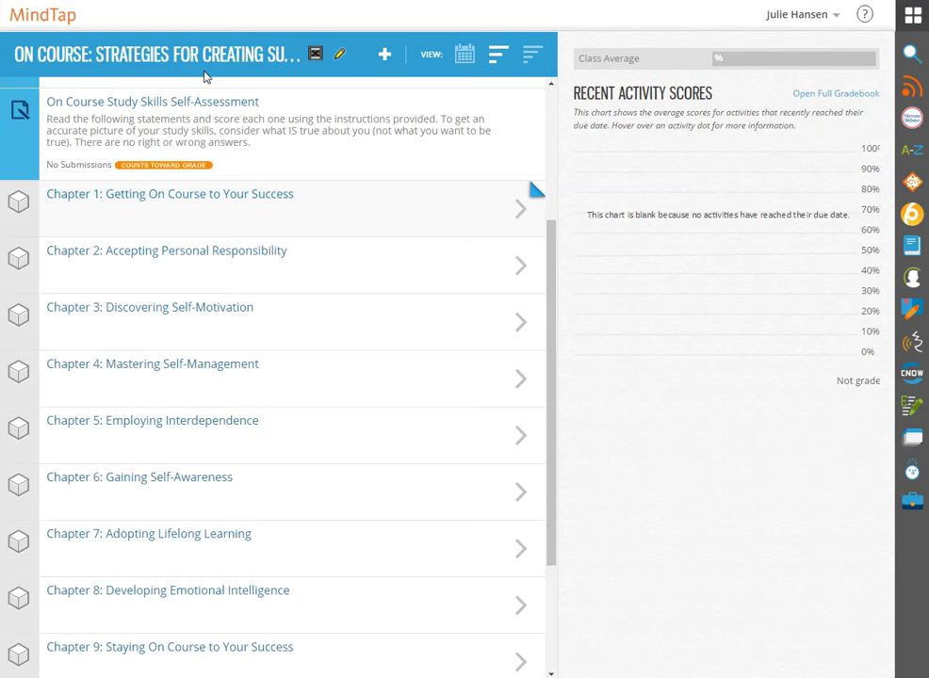
# - Open the Chapter 1 unit, expand its activities and select Journal Entry 1
pyautogui.click(228, 197)
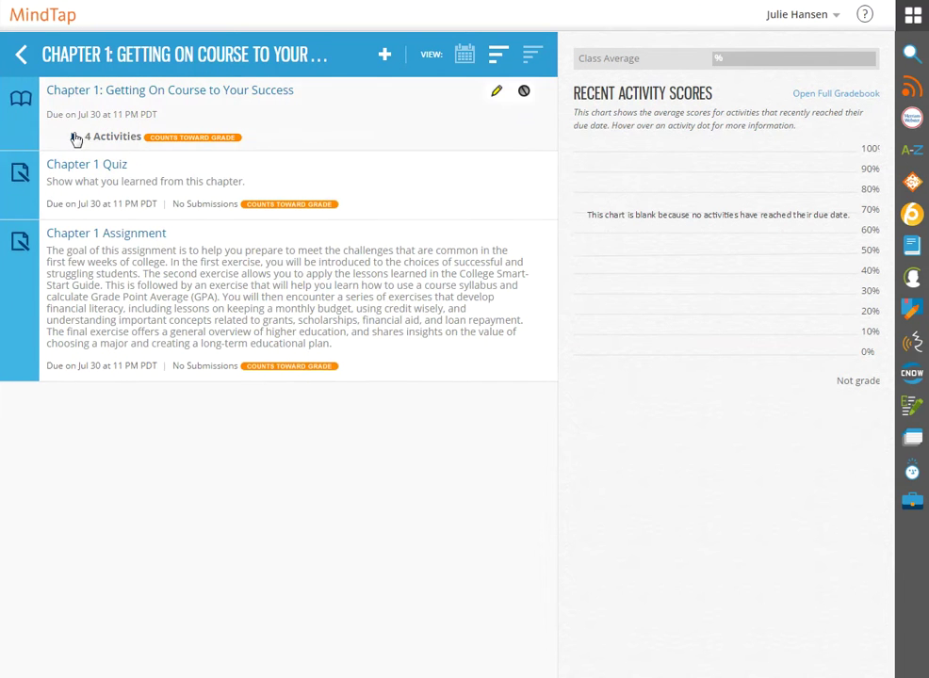
pyautogui.click(72, 138)
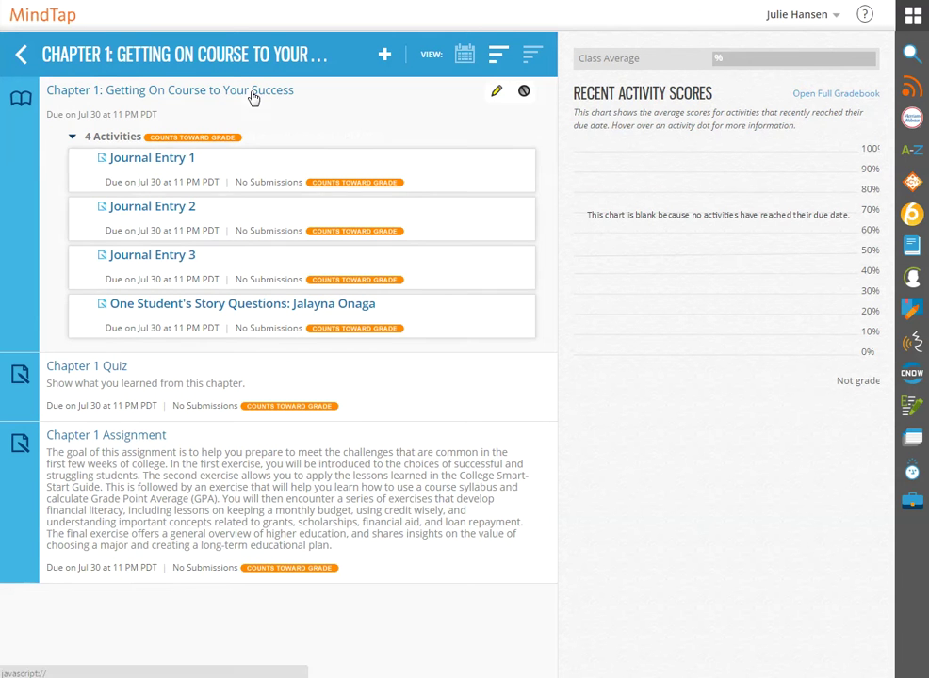
pyautogui.click(182, 160)
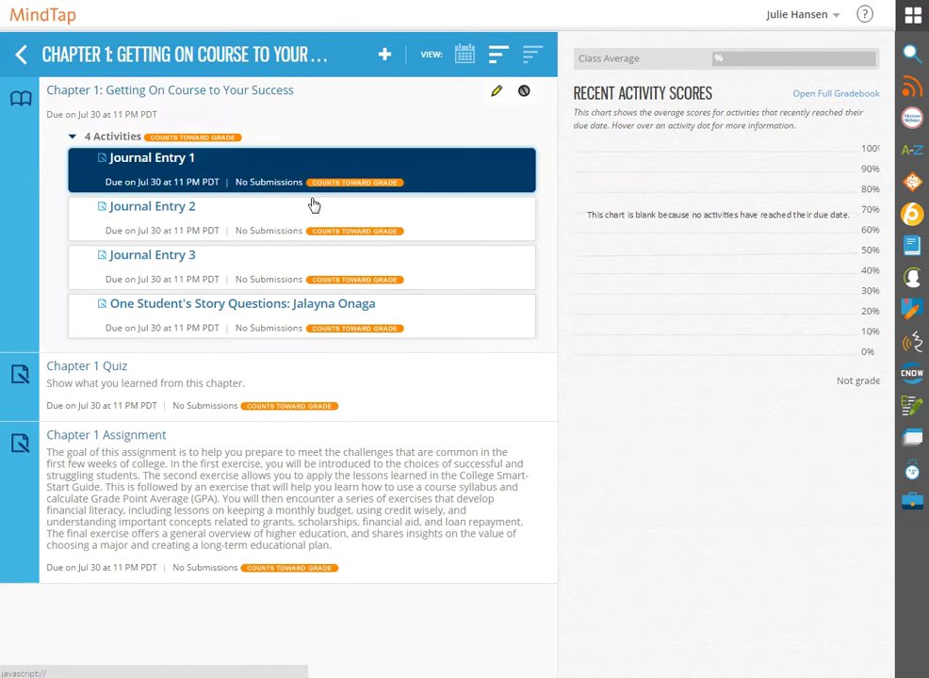
# - View the course activities' due dates in the detailed list and in the weekly calendar
pyautogui.click(533, 54)
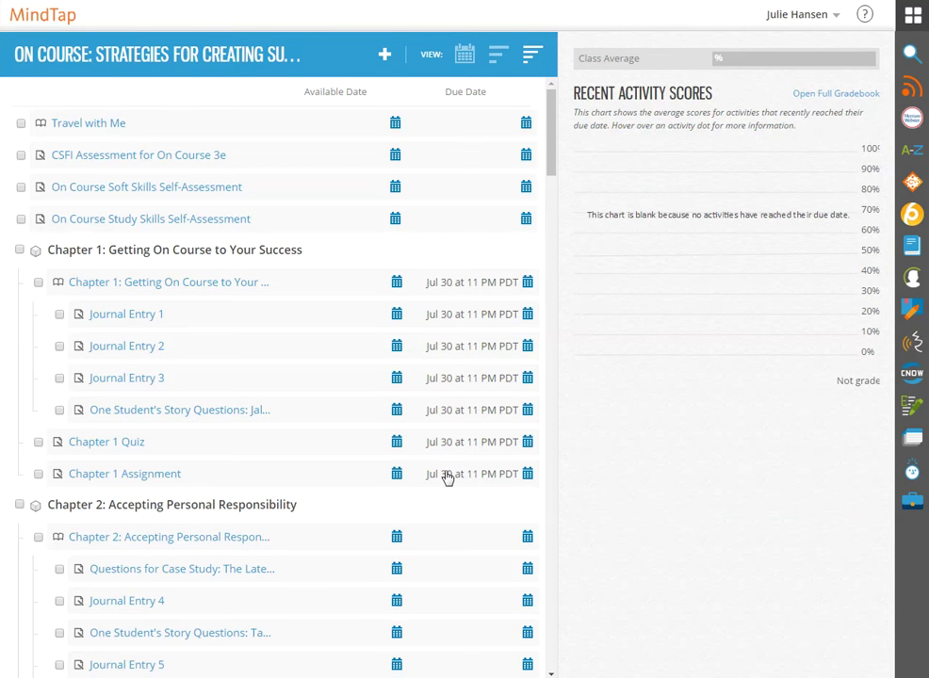
pyautogui.click(467, 64)
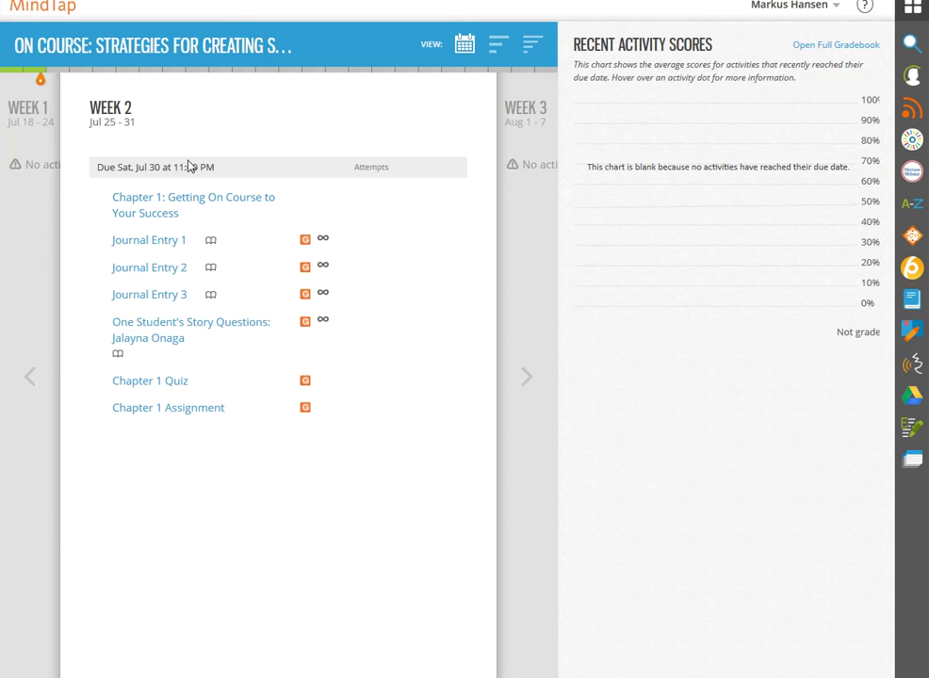
# - From the student's Week 2 calendar, open Journal Entry 1, expand it in the reading and start the assignment
pyautogui.click(151, 240)
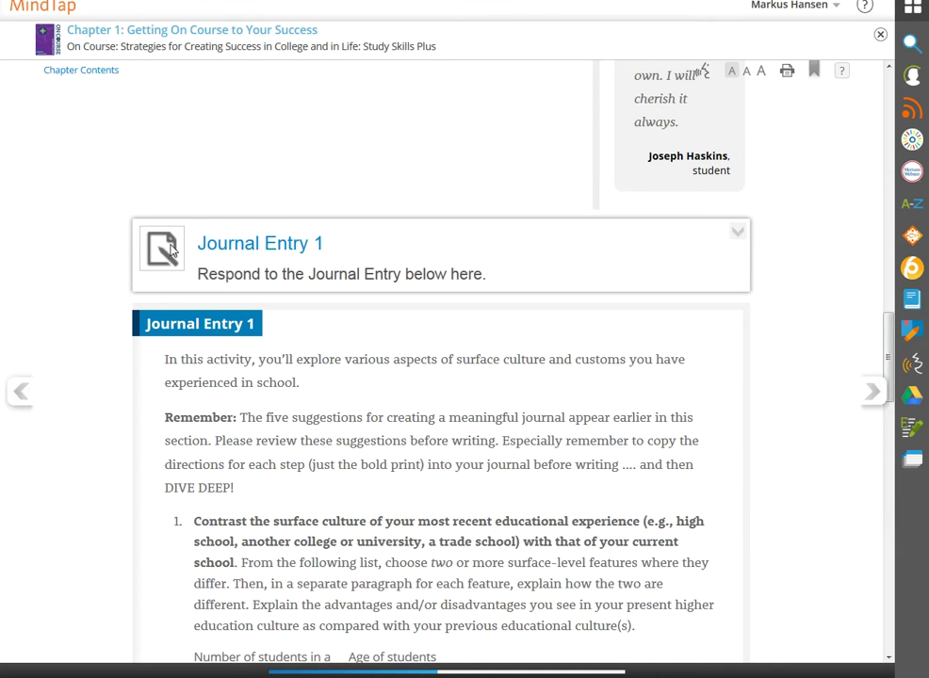
pyautogui.click(738, 233)
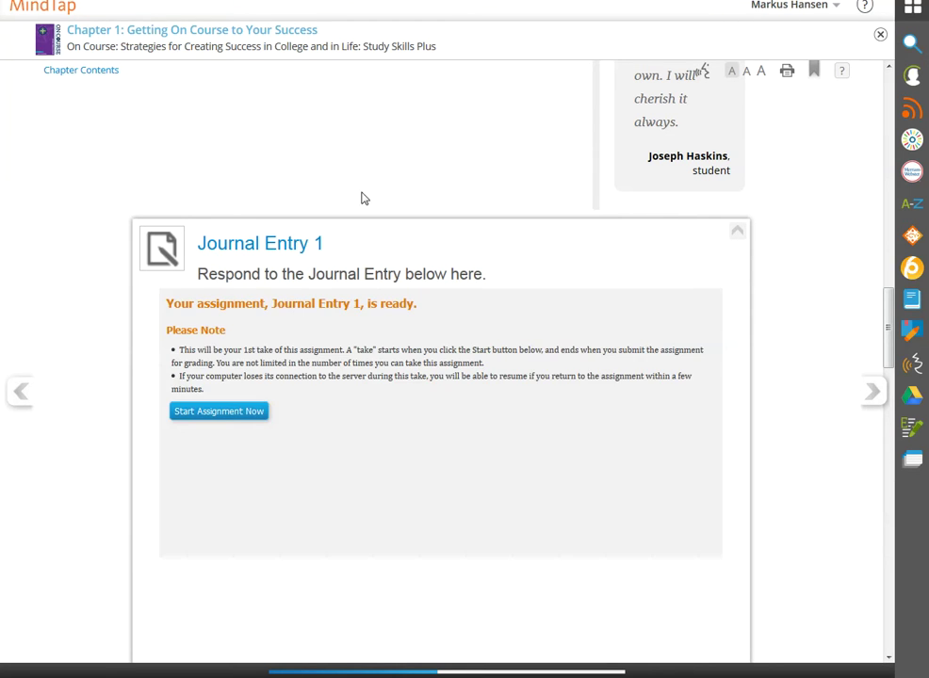
pyautogui.click(224, 412)
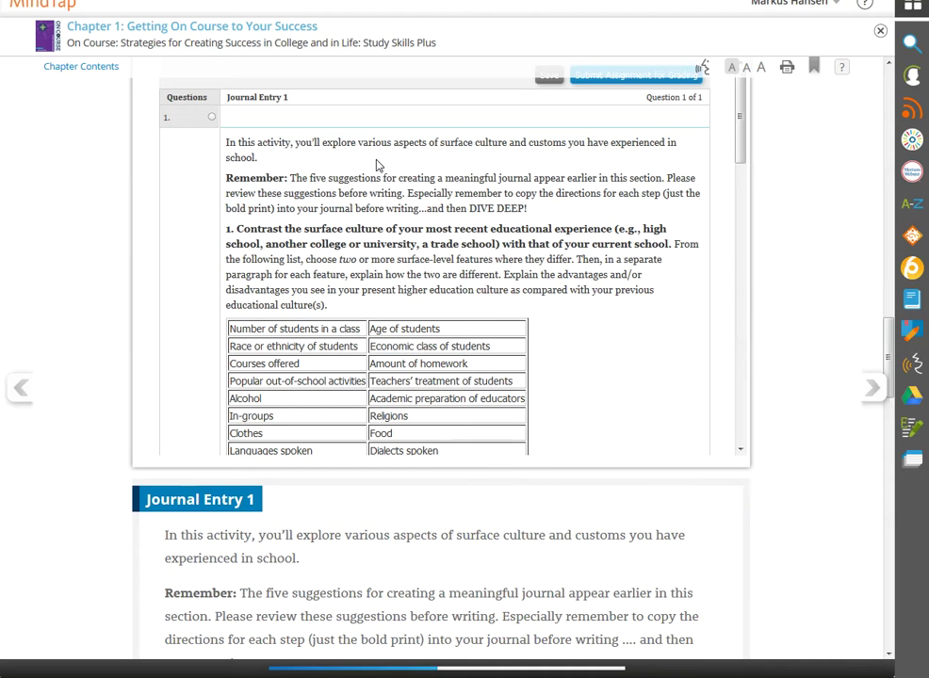
# - Read through both Journal Entry 1 prompts, including the list of surface-level features and the answer boxes
pyautogui.moveTo(740, 122); pyautogui.dragTo(755, 257)
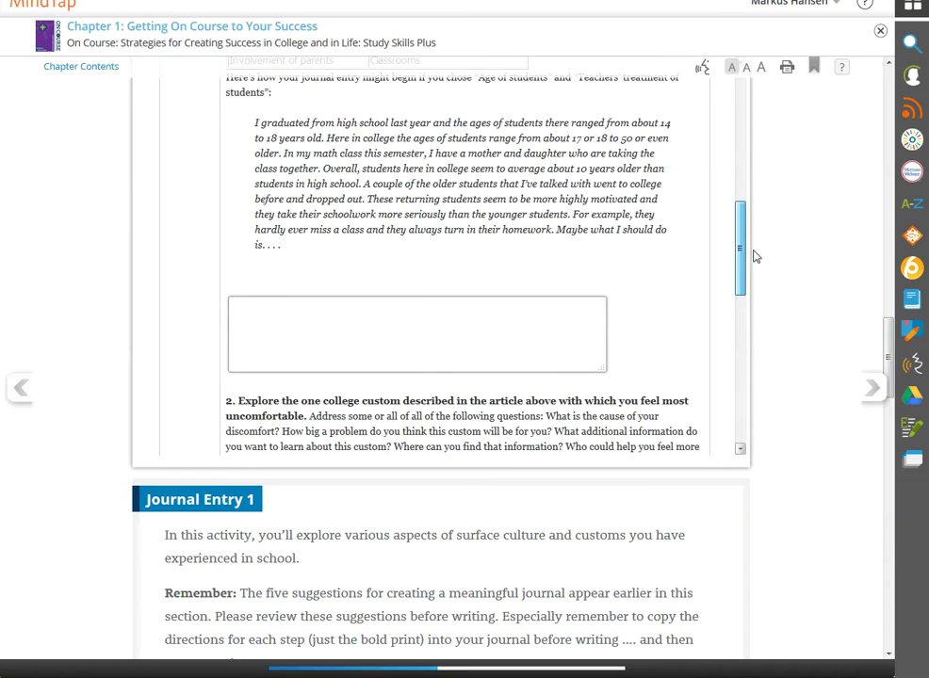
pyautogui.click(586, 364)
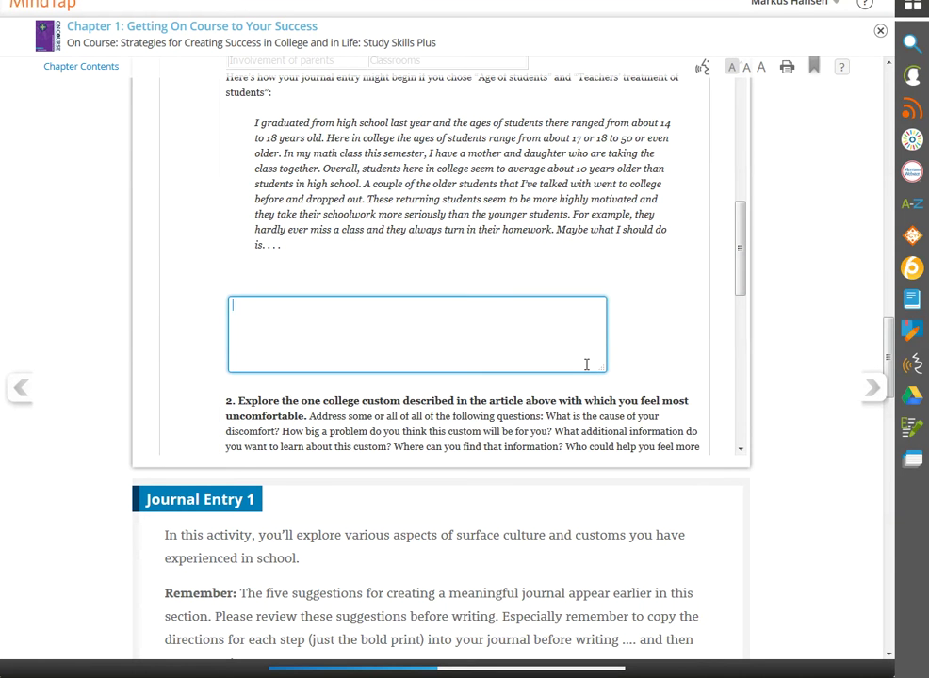
pyautogui.scroll(-6, 435, 334)
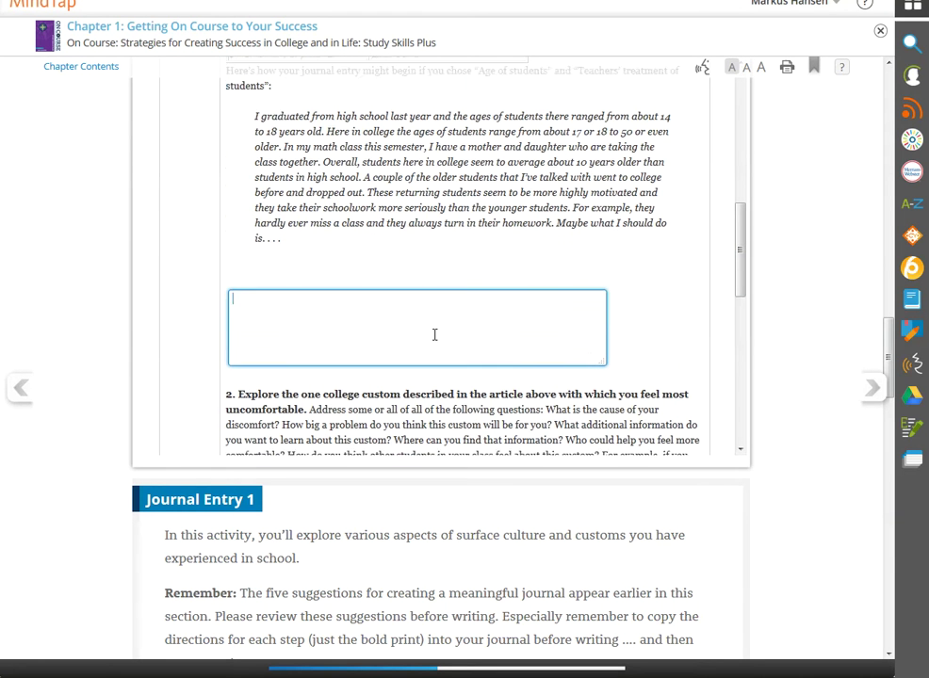
pyautogui.scroll(8, 434, 341)
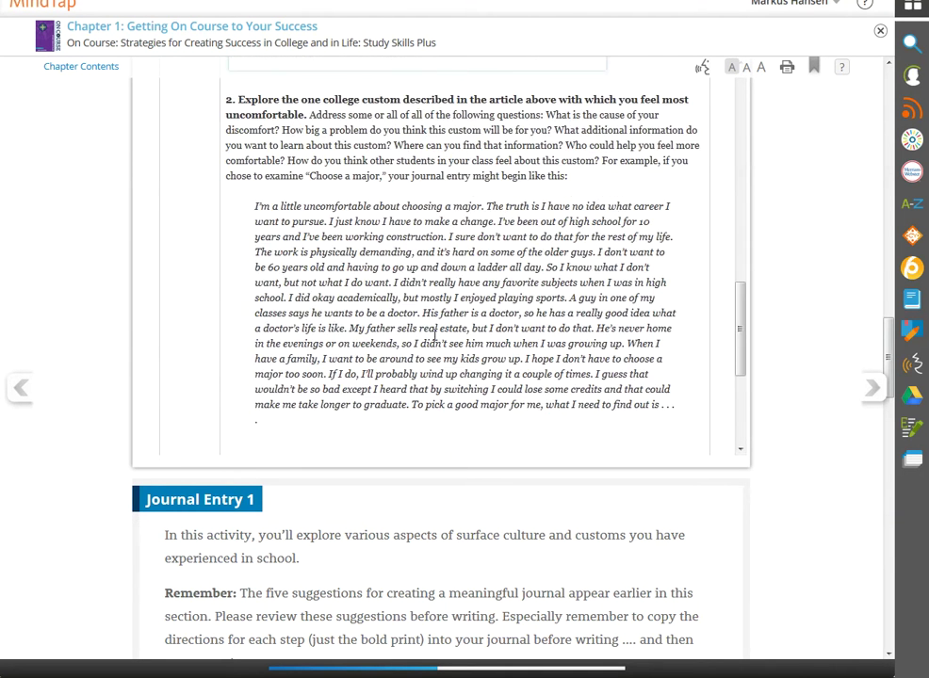
pyautogui.scroll(-5, 435, 340)
pyautogui.scroll(-5, 435, 340)
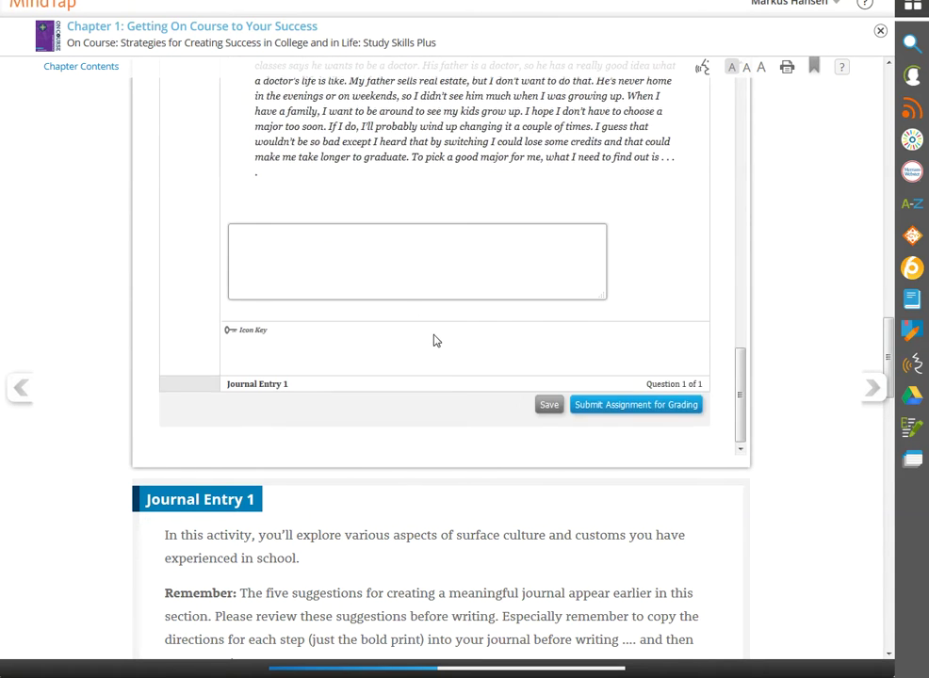
pyautogui.scroll(5, 550, 267)
pyautogui.scroll(2, 551, 268)
pyautogui.scroll(2, 484, 211)
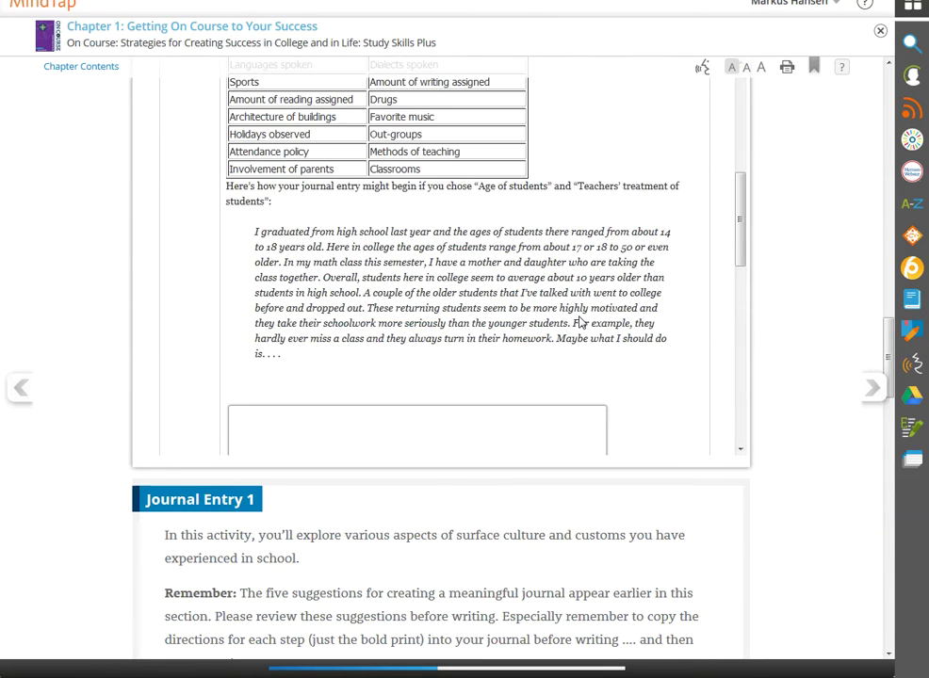
pyautogui.moveTo(740, 228); pyautogui.dragTo(740, 160)
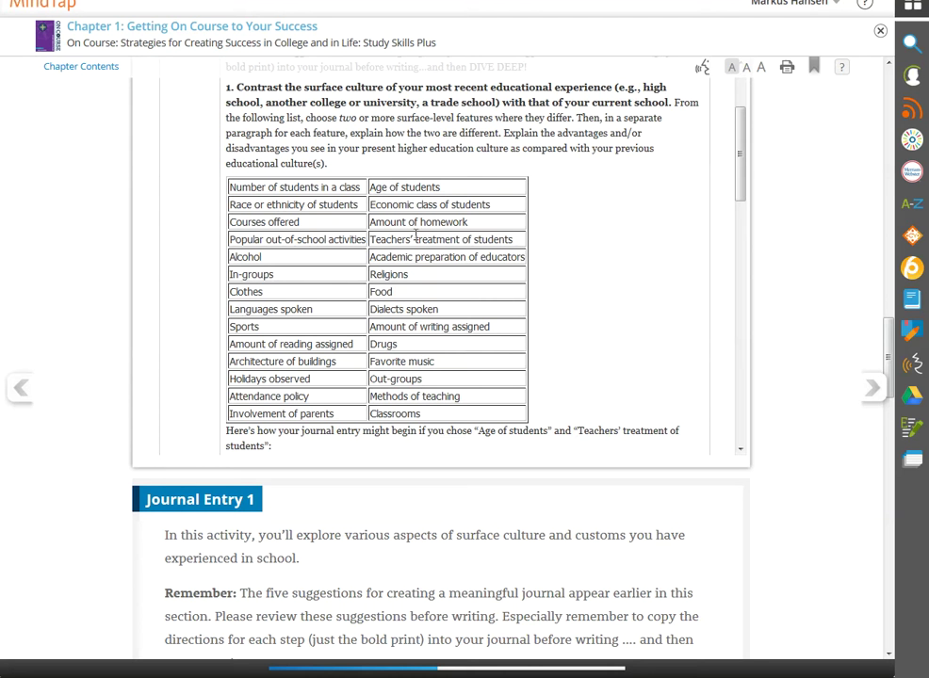
# - Answer the first prompt with "TEaching methods are different they do more online homework and there is a lot more homework now in college"
pyautogui.moveTo(743, 141); pyautogui.dragTo(741, 259)
pyautogui.click(500, 303)
pyautogui.write('TEaching methods are different they do more online homework and there is a lot more homework now in college')
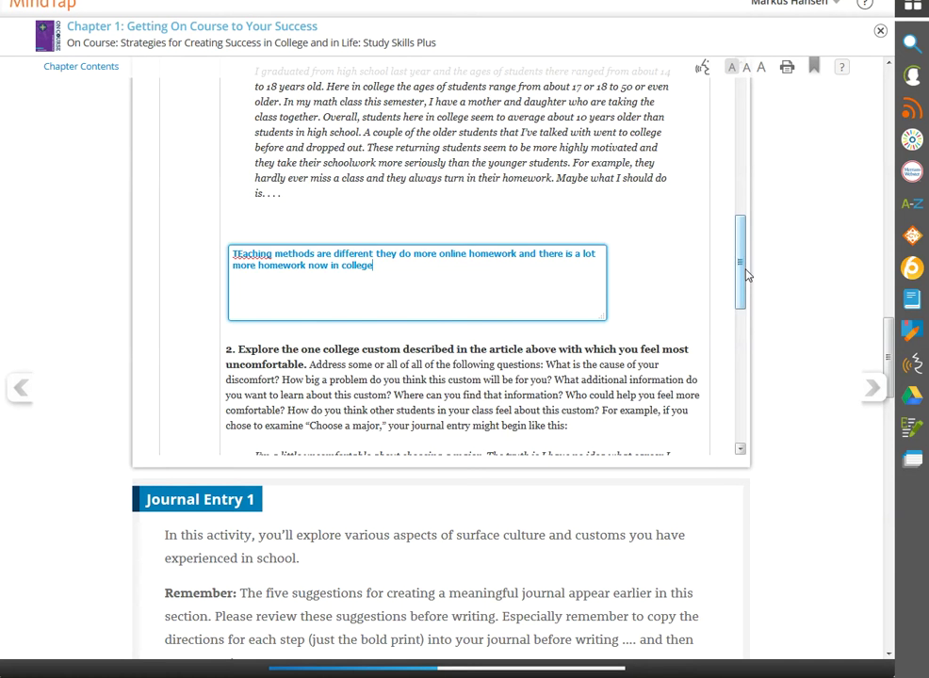
# - Answer the second prompt with "The pay scale of being an accountant"
pyautogui.moveTo(742, 283); pyautogui.dragTo(747, 421)
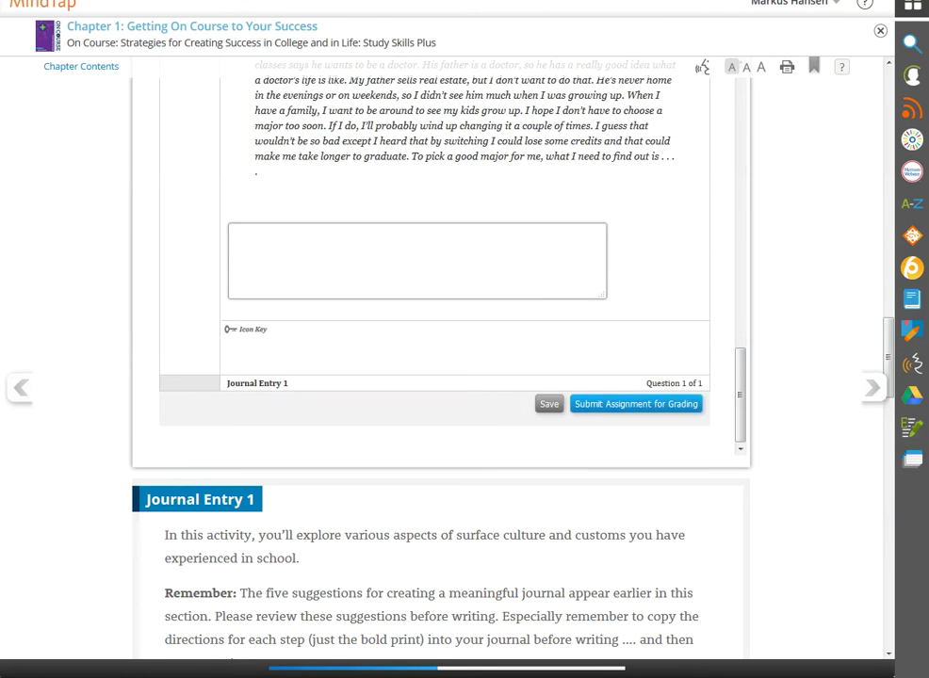
pyautogui.scroll(2, 357, 237)
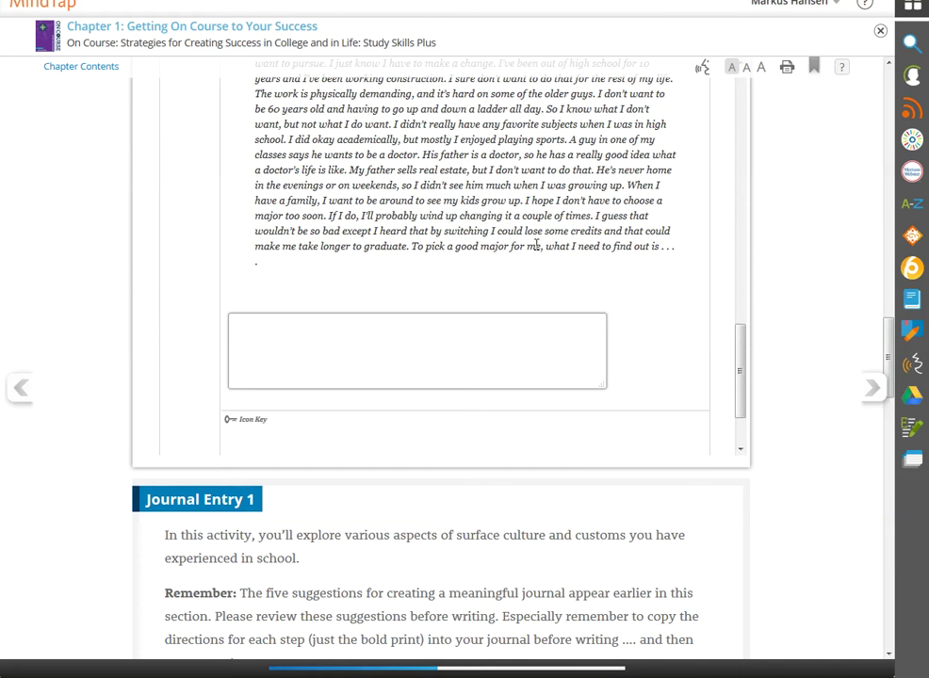
pyautogui.click(357, 332)
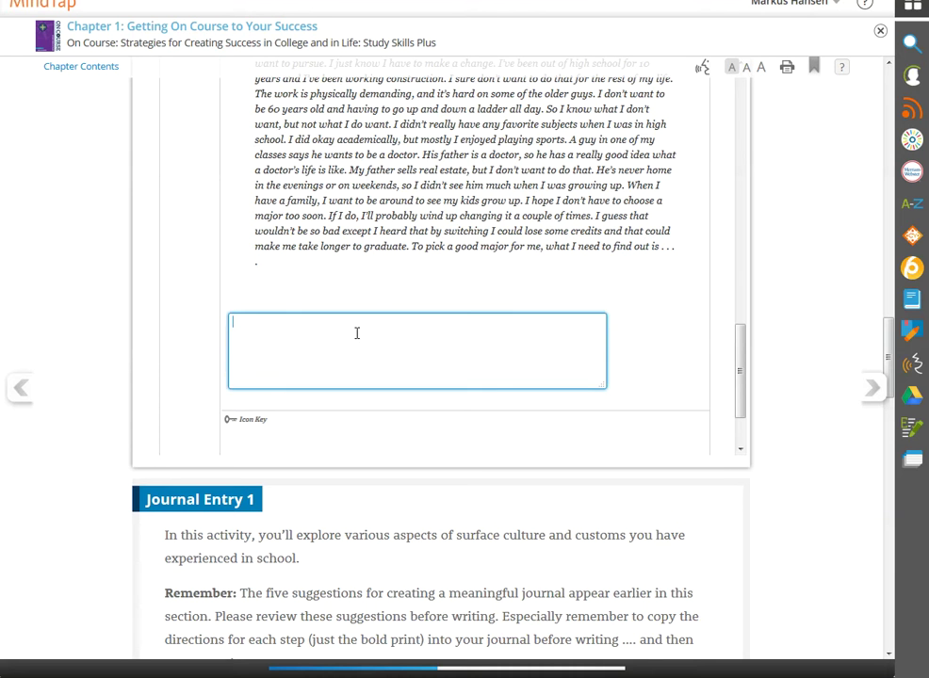
pyautogui.write('The pay scale of being ')
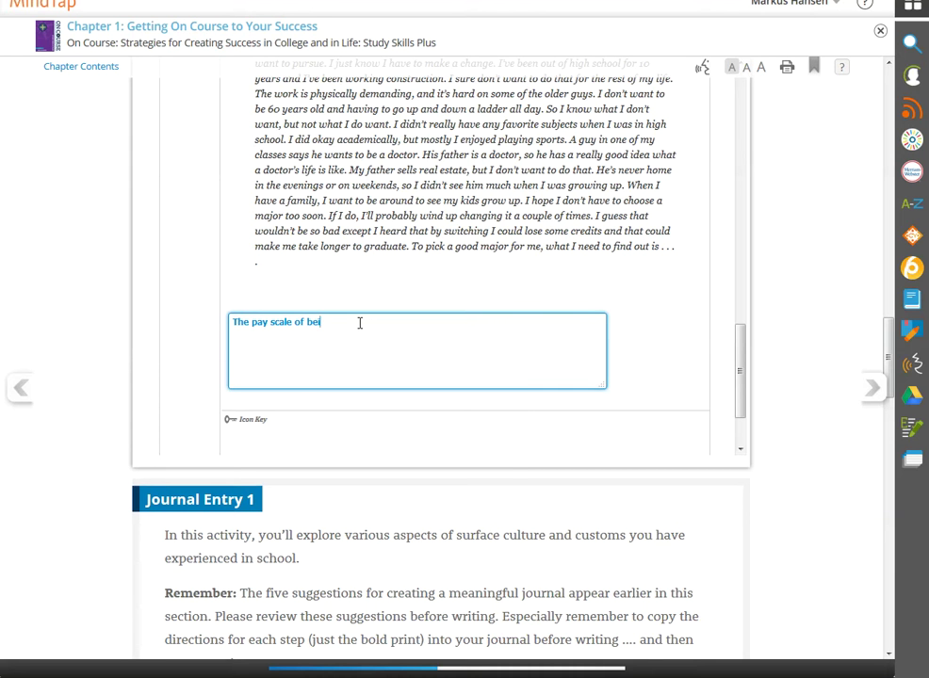
pyautogui.write('an accountant')
# - Submit Journal Entry 1 for grading, confirm the submission and review its take details
pyautogui.moveTo(739, 375); pyautogui.dragTo(741, 418)
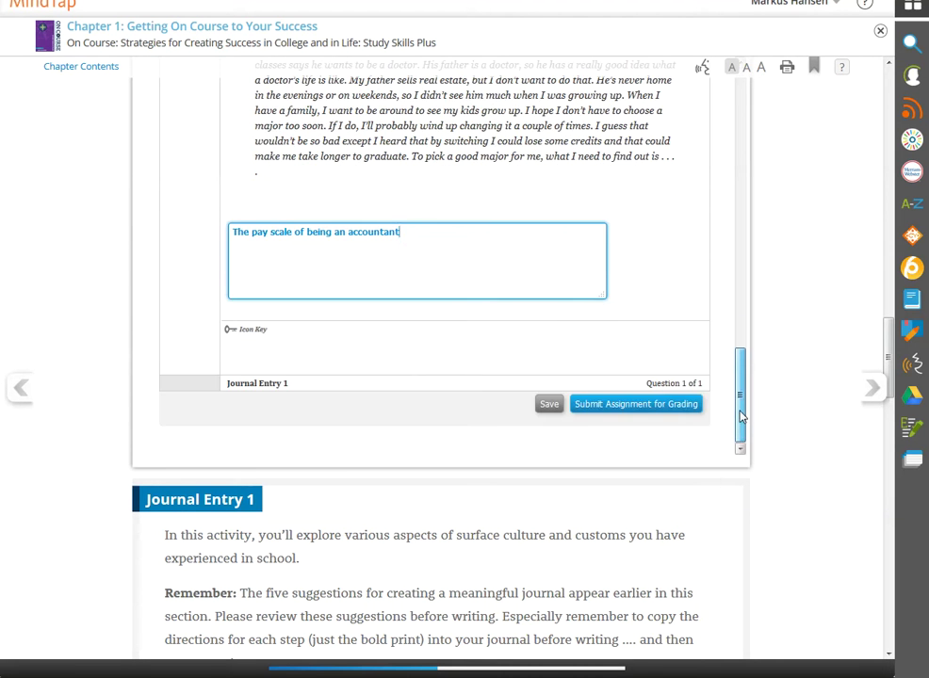
pyautogui.click(645, 413)
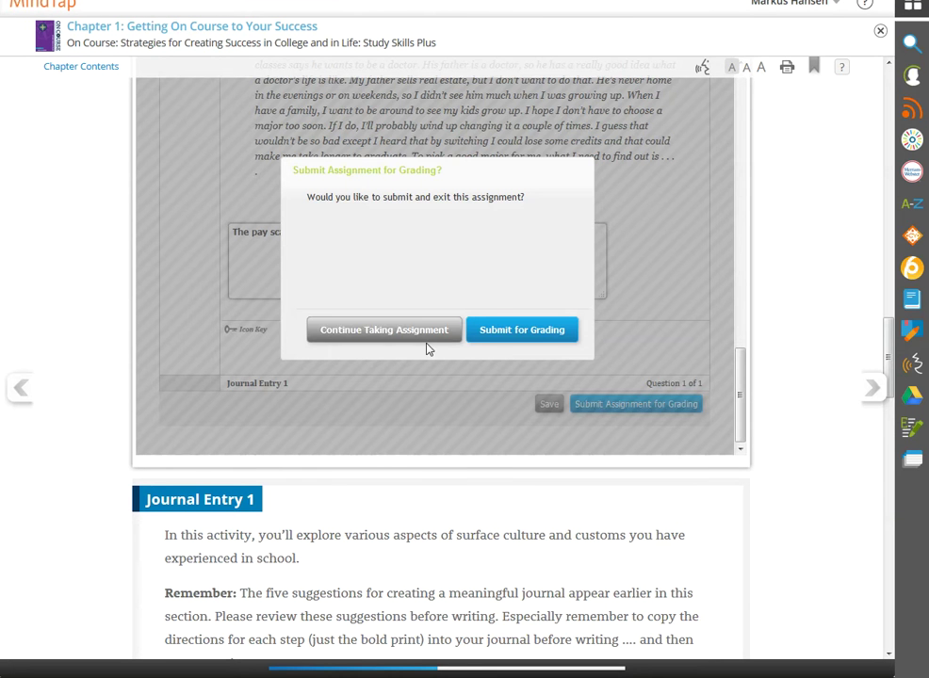
pyautogui.click(544, 340)
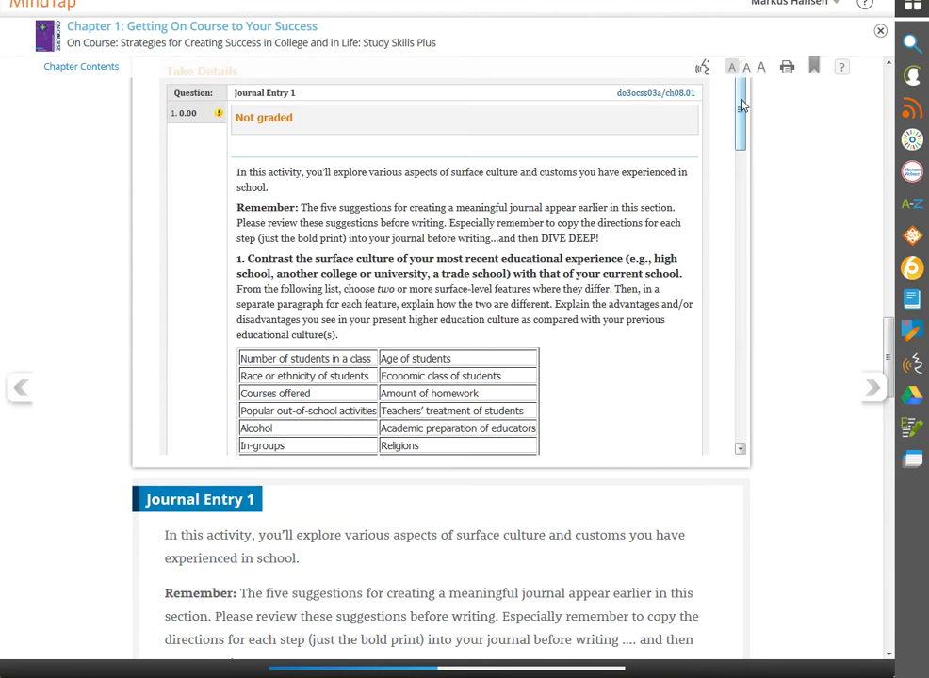
pyautogui.moveTo(302, 126); pyautogui.dragTo(235, 124)
pyautogui.moveTo(740, 139); pyautogui.dragTo(768, 108)
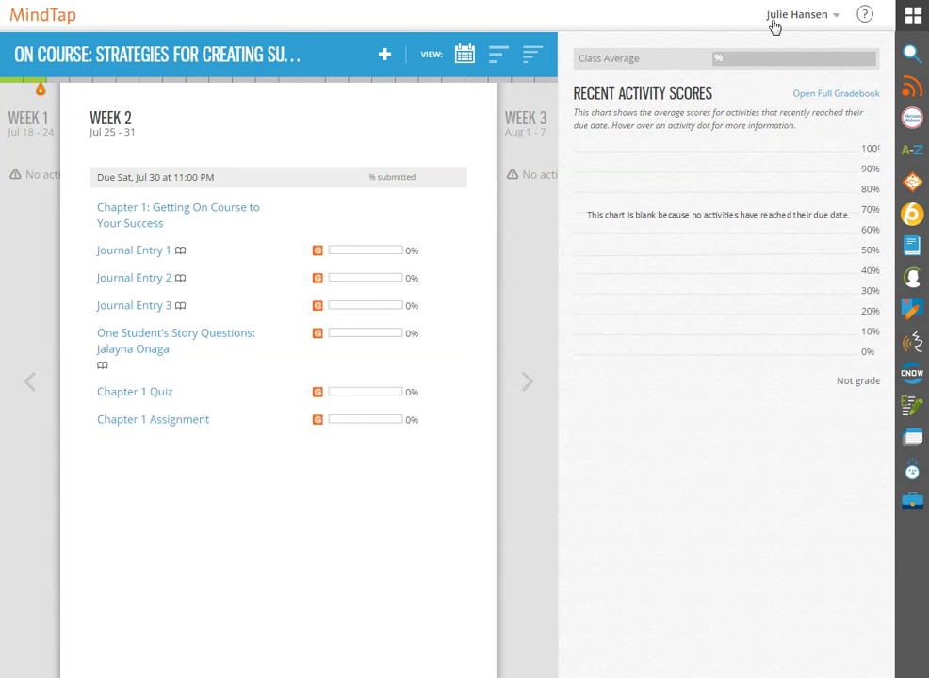
# - Check Journal Entry 1's submission progress in the instructor's unit list and weekly calendar
pyautogui.click(498, 60)
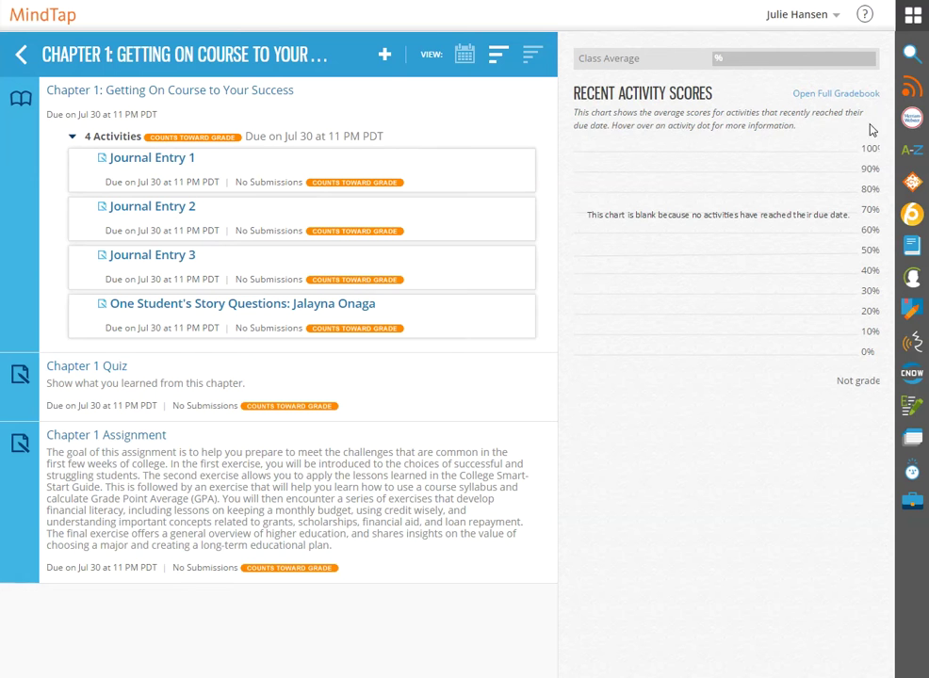
pyautogui.click(914, 281)
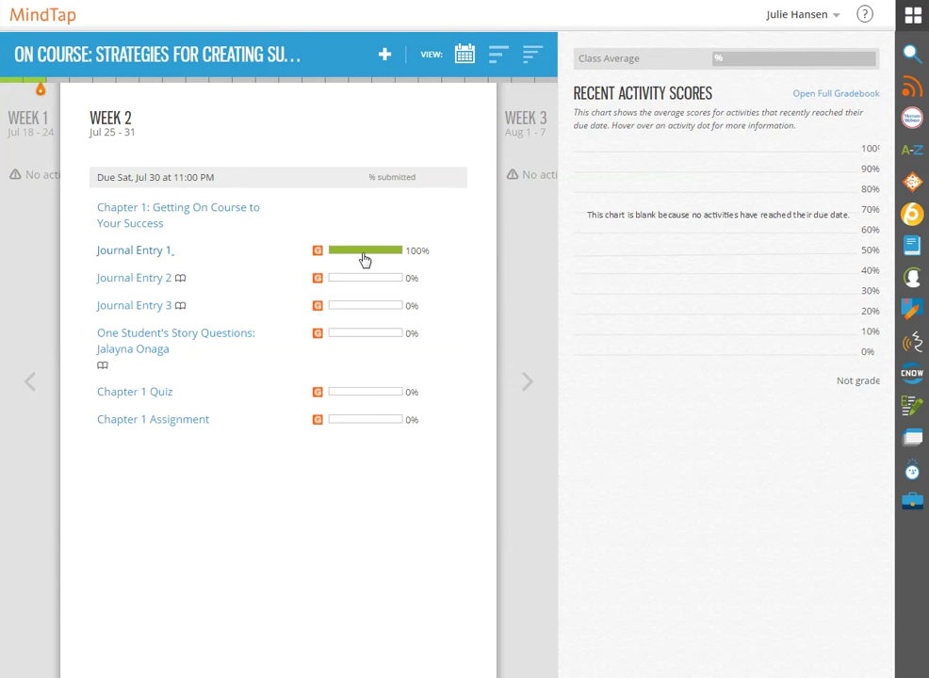
pyautogui.moveTo(364, 260)
# - Open Chapter 1 in the unit list, expand its activities and check how many students submitted Journal Entry 1
pyautogui.click(498, 62)
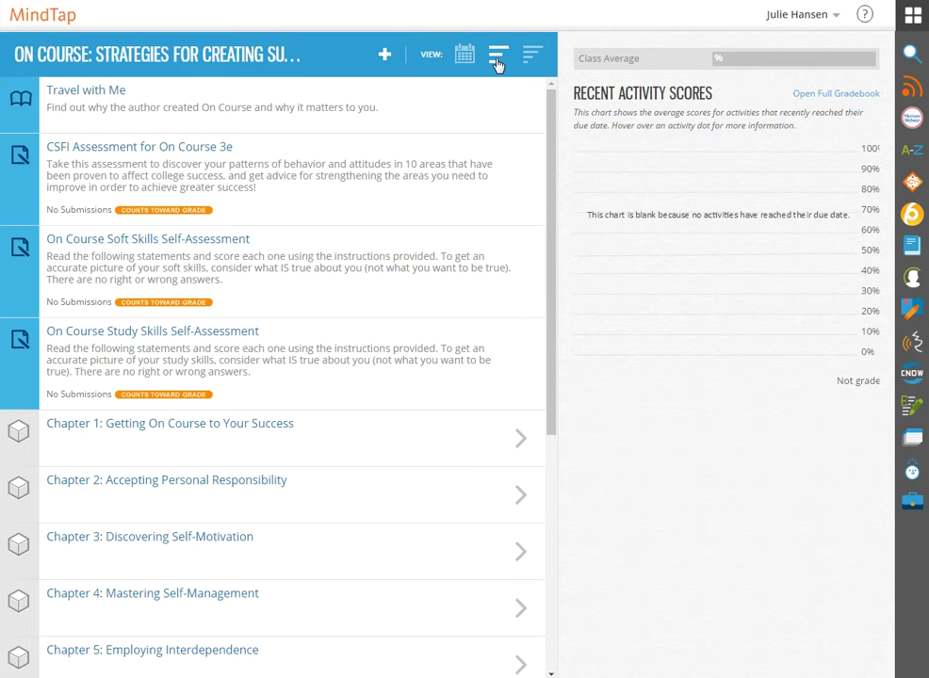
pyautogui.click(106, 429)
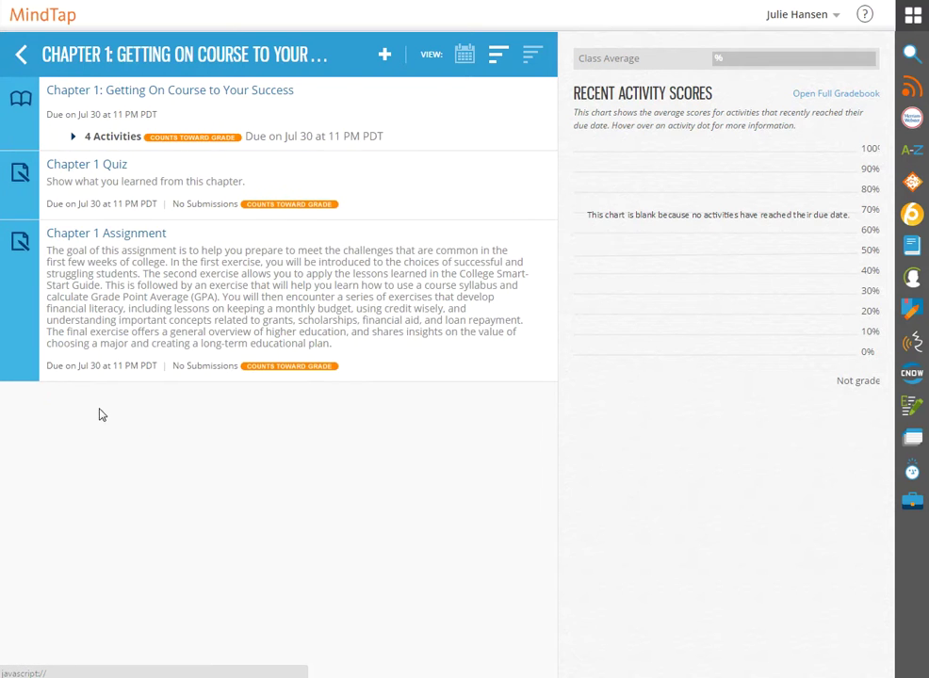
pyautogui.click(73, 140)
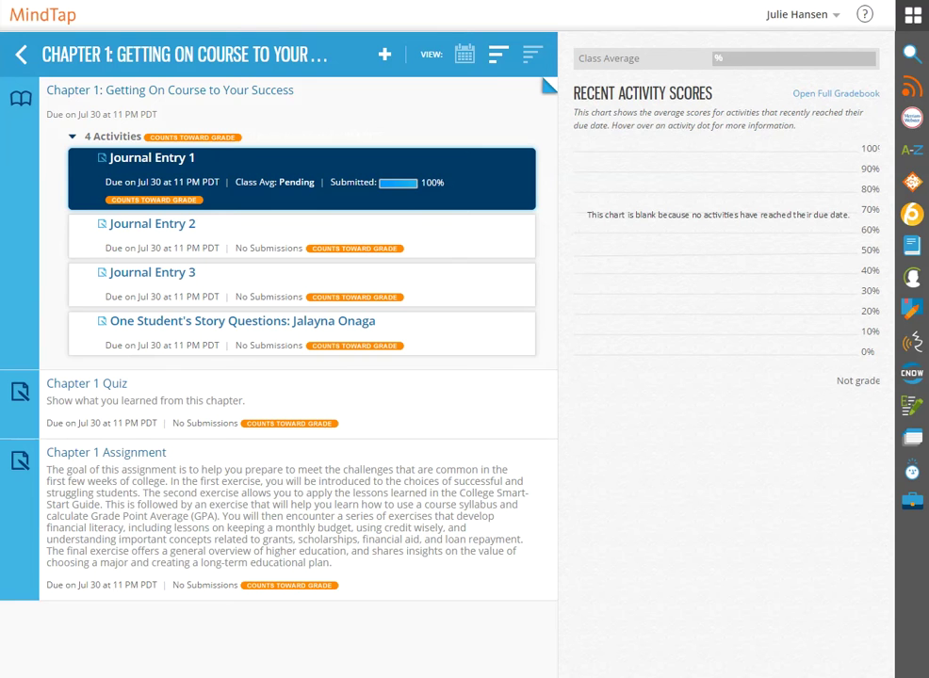
pyautogui.moveTo(388, 183)
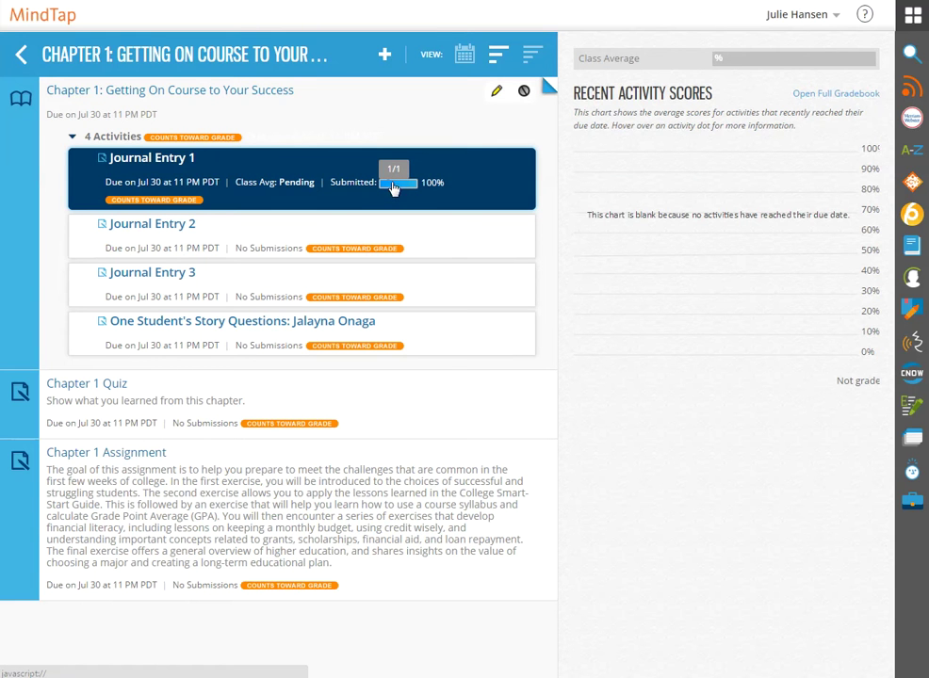
# - Return to the weekly calendar and open Journal Entry 1 within the chapter reading
pyautogui.click(465, 57)
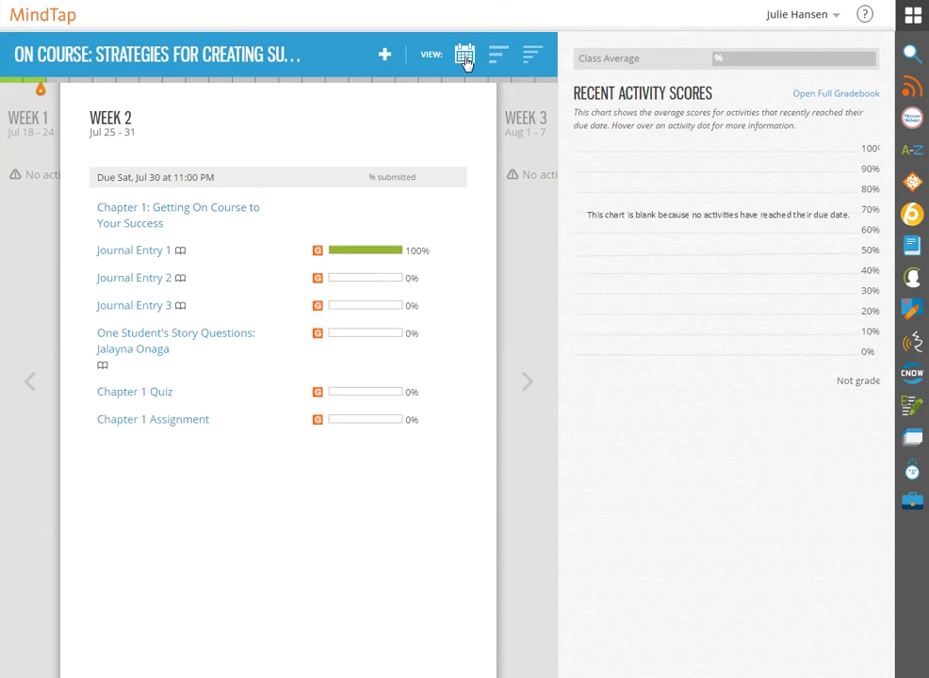
pyautogui.click(384, 254)
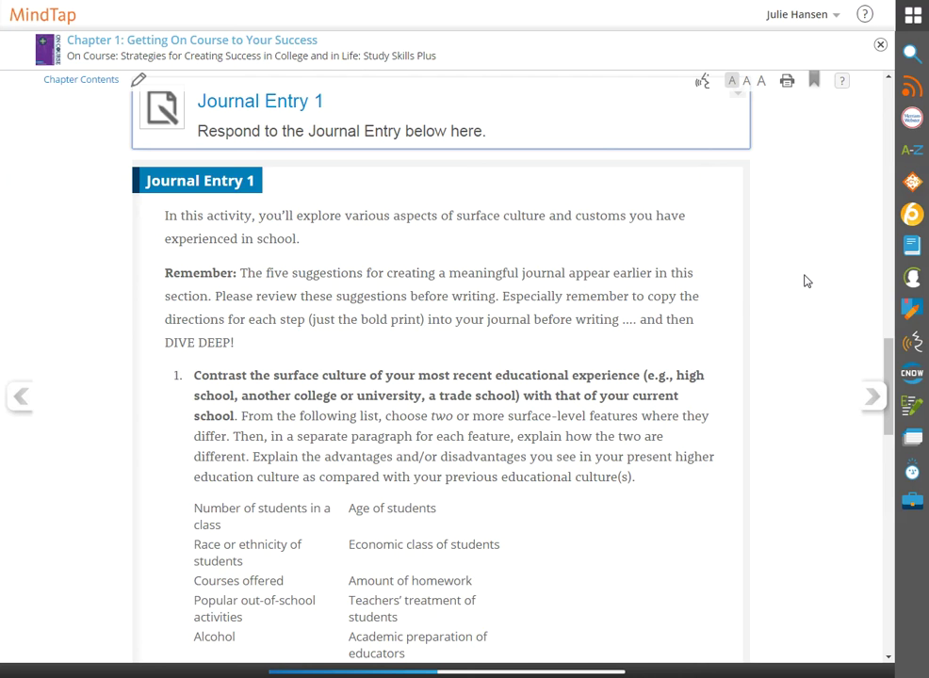
pyautogui.scroll(5, 806, 281)
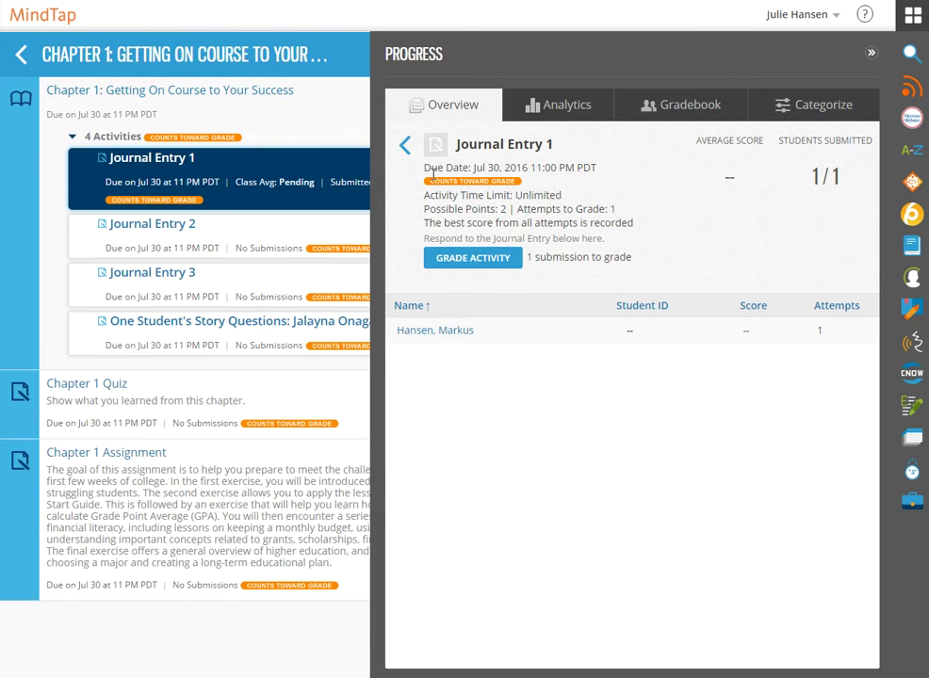
# - Open the student's Journal Entry 1 submission for grading from the activity's progress overview
pyautogui.moveTo(456, 144); pyautogui.dragTo(578, 143)
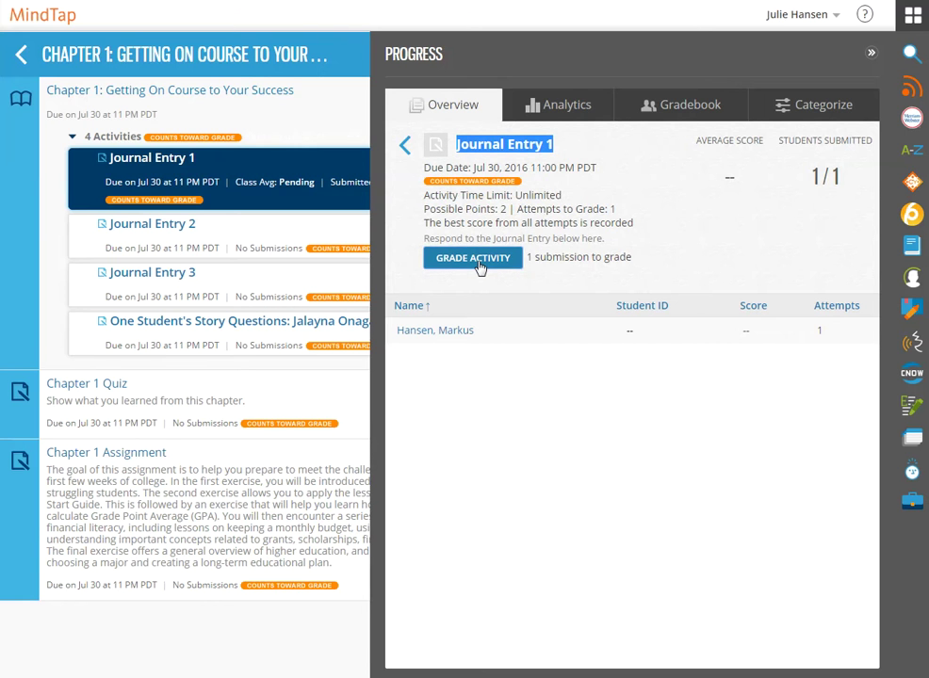
pyautogui.click(476, 260)
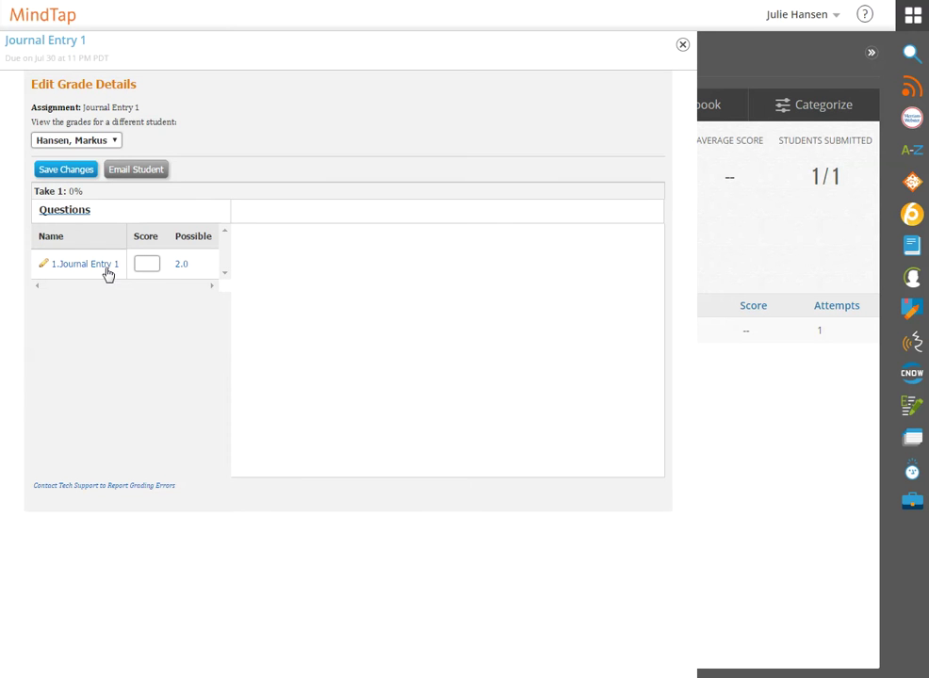
# - Open the Journal Entry 1 question in the grade details and read through the student's written responses
pyautogui.click(107, 269)
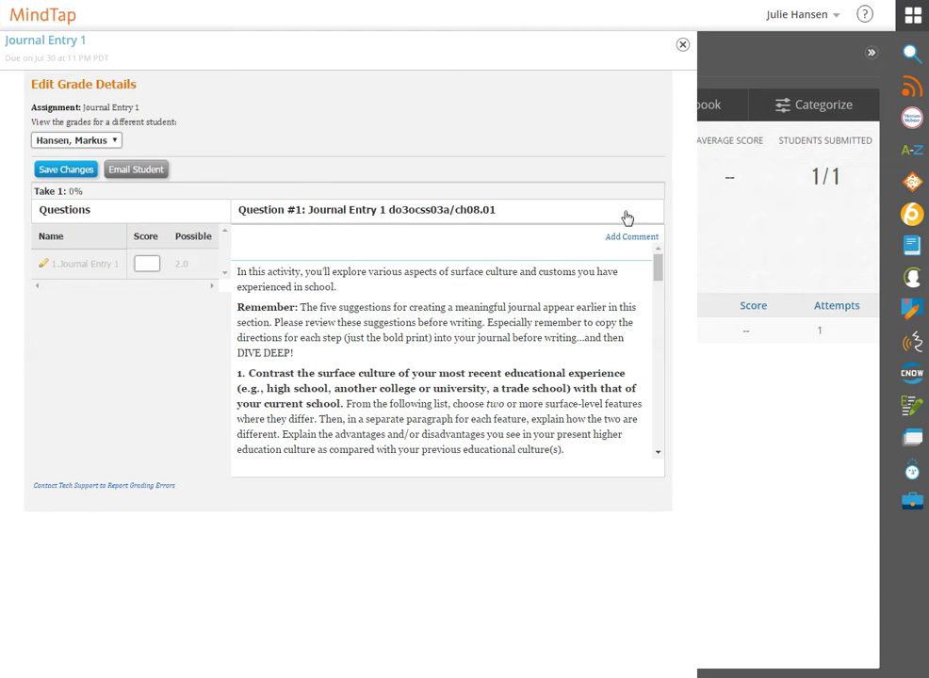
pyautogui.moveTo(656, 269); pyautogui.dragTo(667, 342)
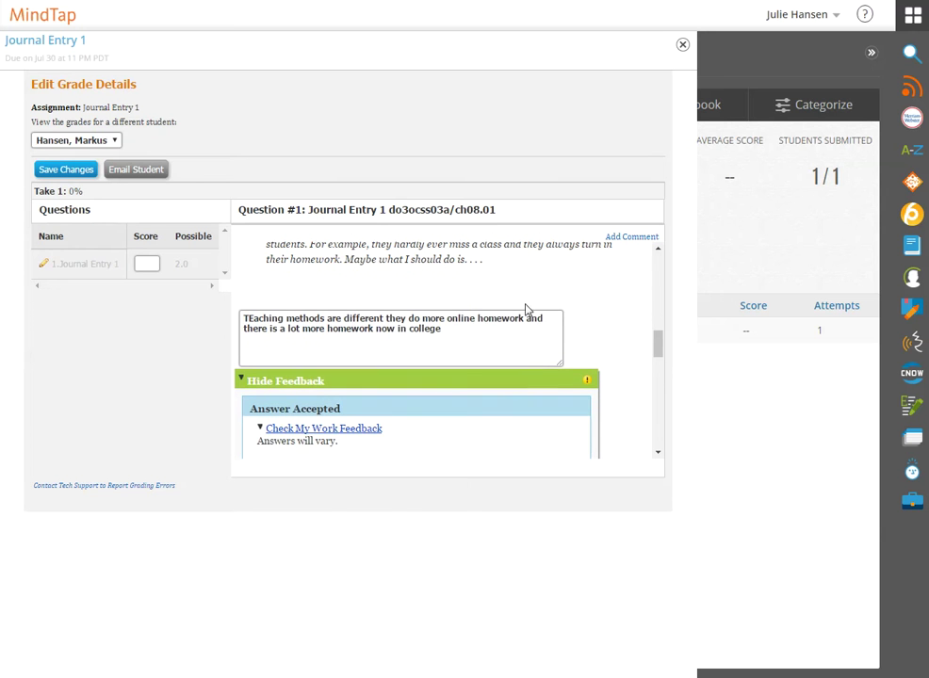
pyautogui.tripleClick(461, 338)
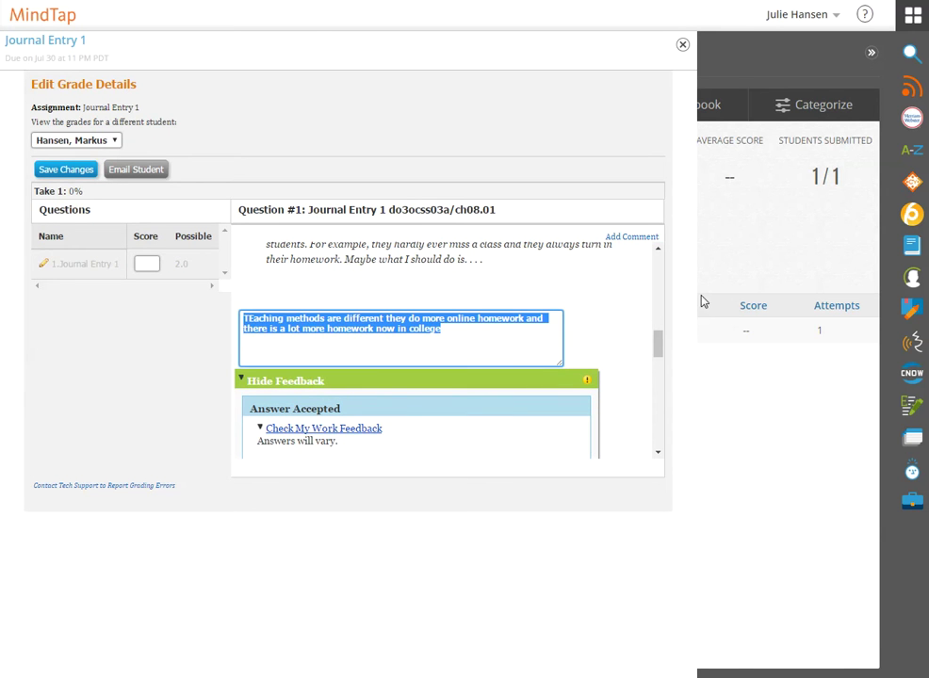
pyautogui.moveTo(658, 350); pyautogui.dragTo(662, 450)
pyautogui.scroll(2, 675, 433)
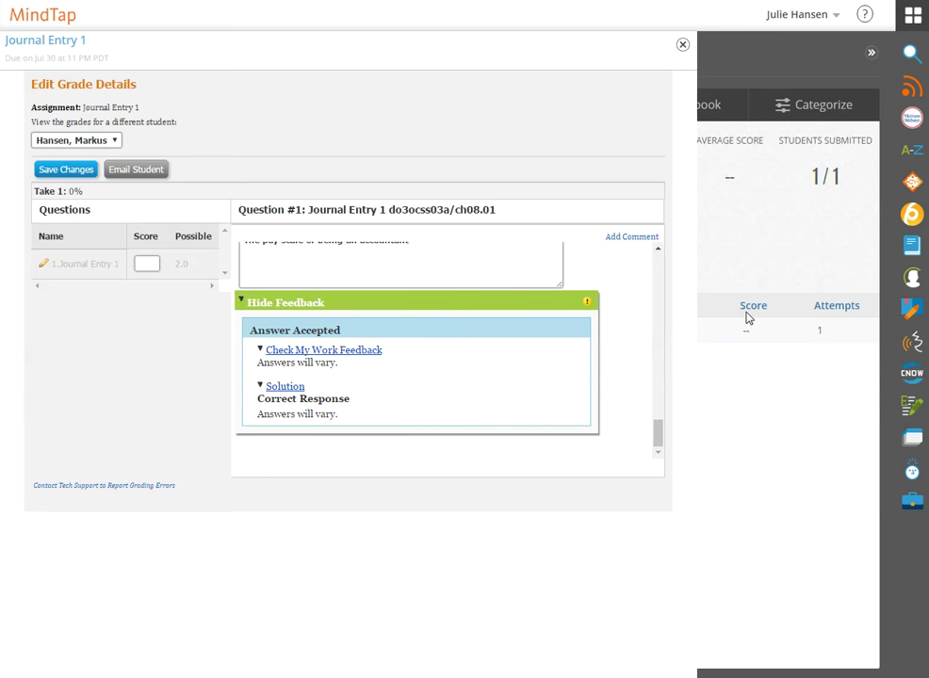
# - Add a student-visible comment thanking the student by name and adding "Great entry!! Hope you find what you're looking for - you will be a great student!"
pyautogui.click(625, 237)
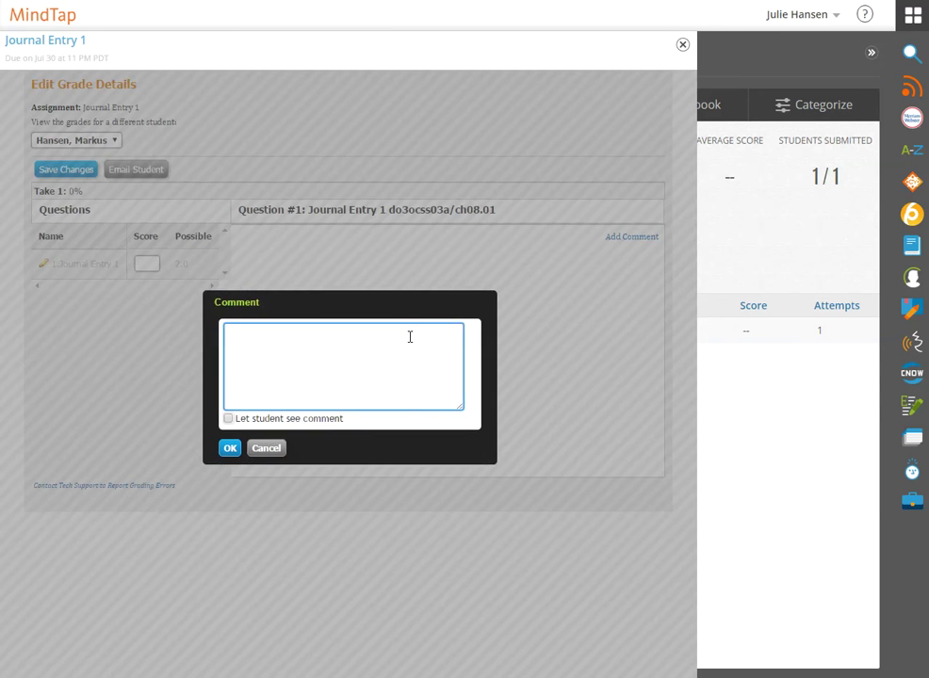
pyautogui.write('THanks')
pyautogui.press('BackSpace')
pyautogui.press('BackSpace')
pyautogui.press('BackSpace')
pyautogui.write('hanks, Markus.  Great entry!!  Hope you find what you')
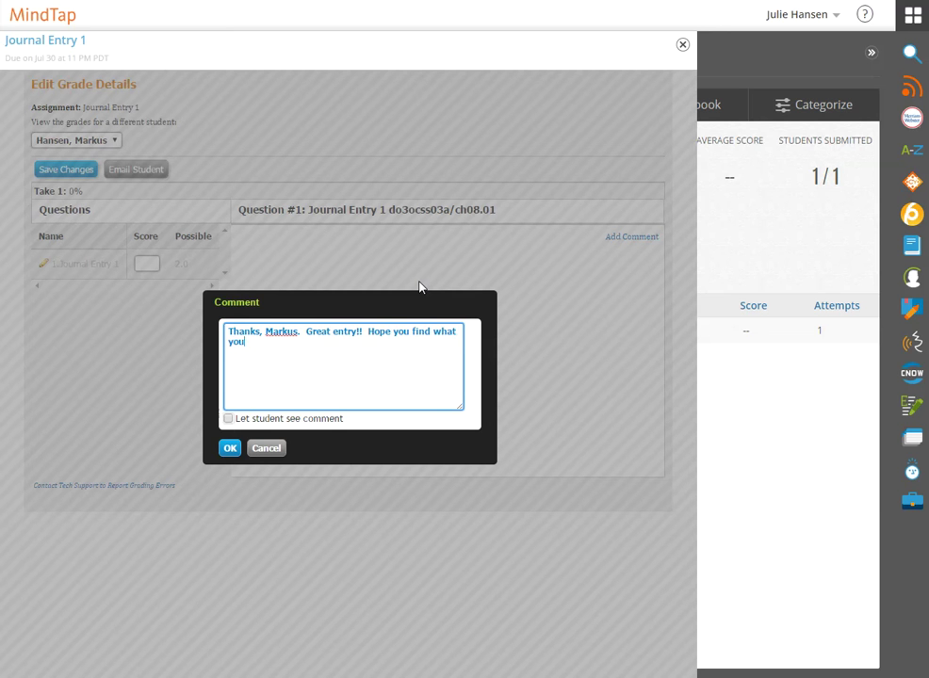
pyautogui.write("'re looking for - you will be a great student!")
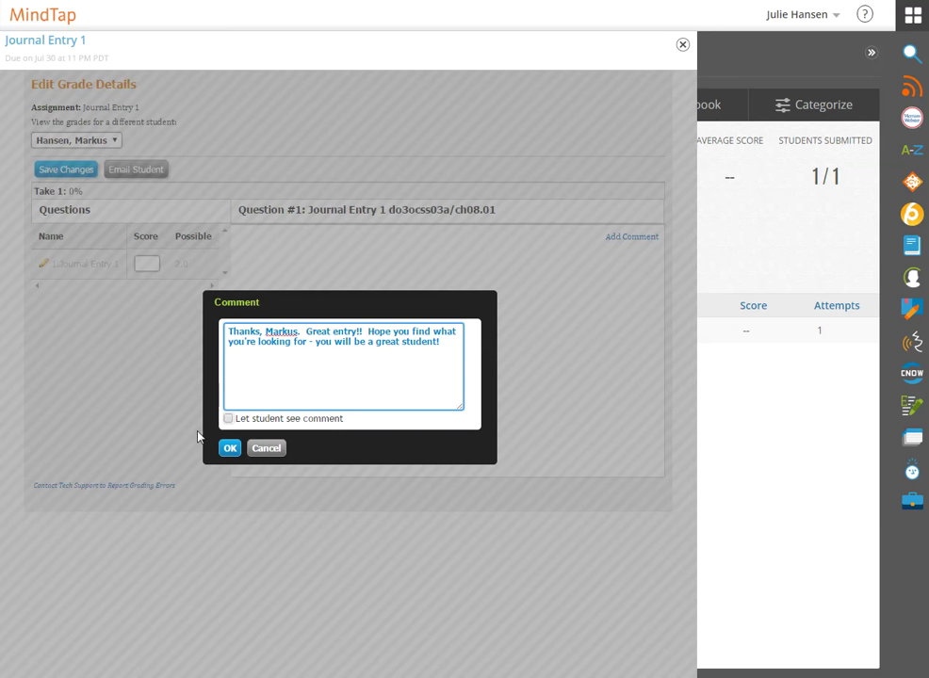
pyautogui.click(228, 419)
pyautogui.click(230, 449)
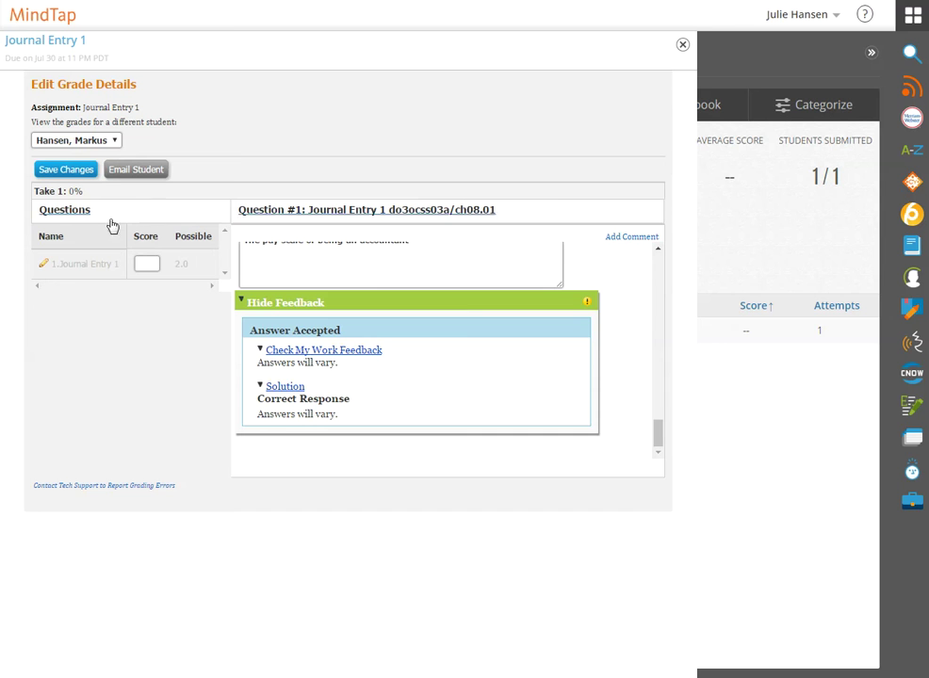
# - Give the Journal Entry 1 submission a score of 2.0, save the grade, and close the grade details after checking the student list
pyautogui.click(147, 263)
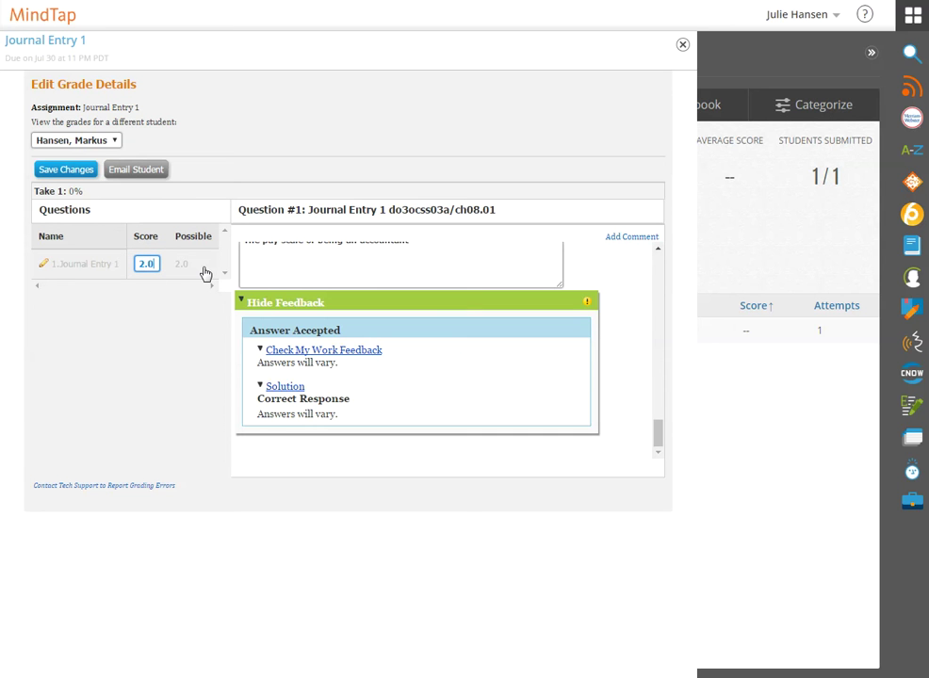
pyautogui.click(66, 170)
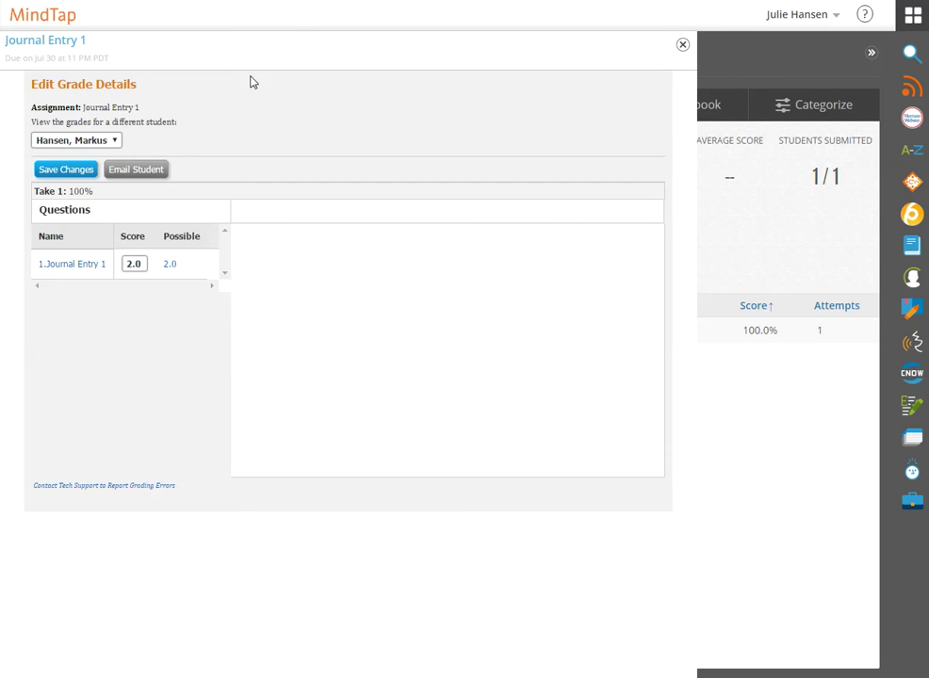
pyautogui.click(114, 141)
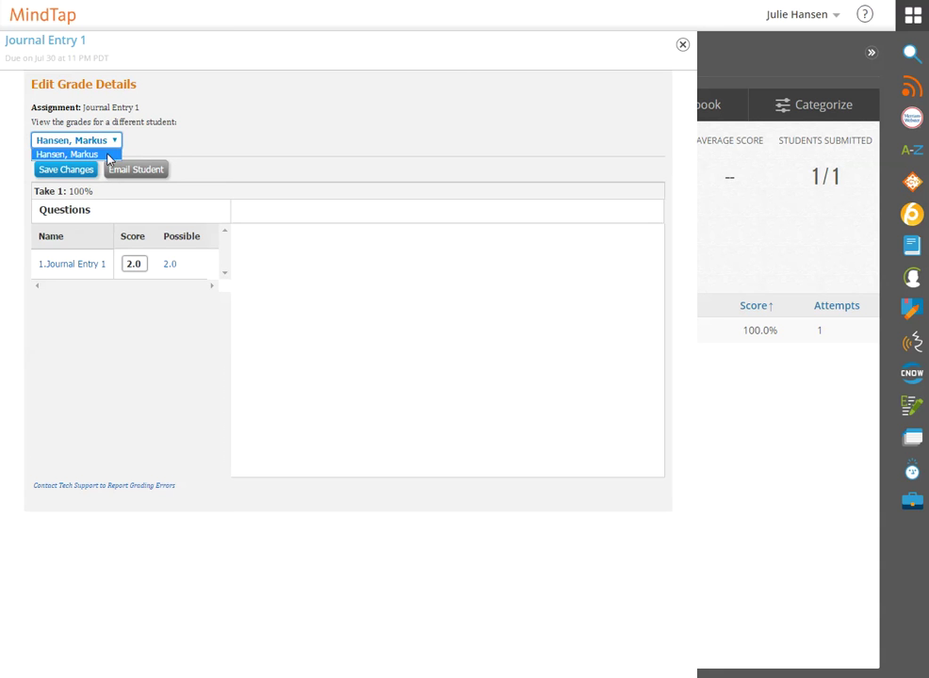
pyautogui.click(290, 111)
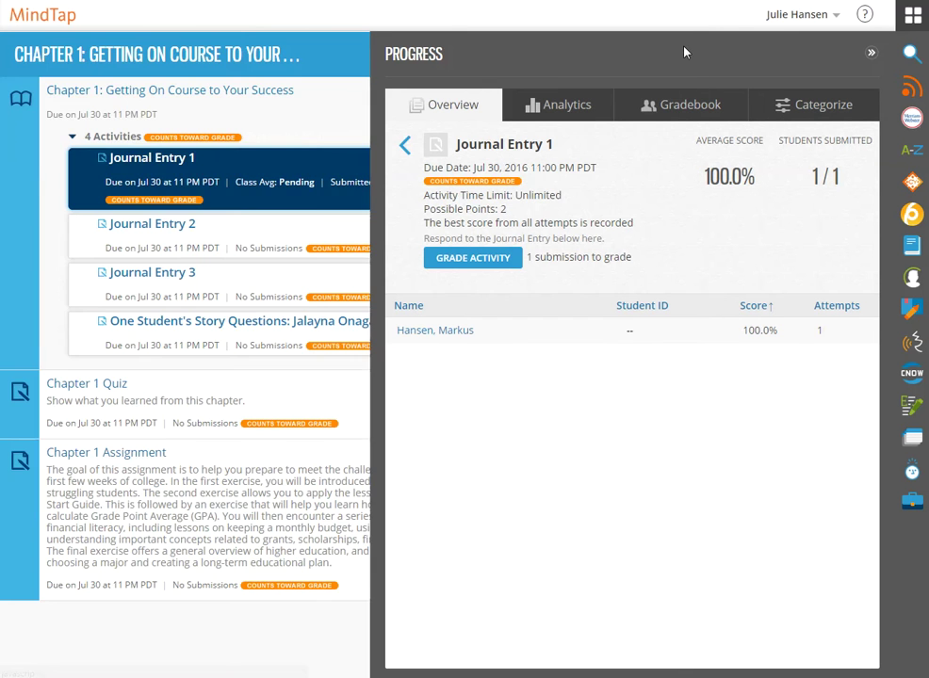
pyautogui.click(684, 47)
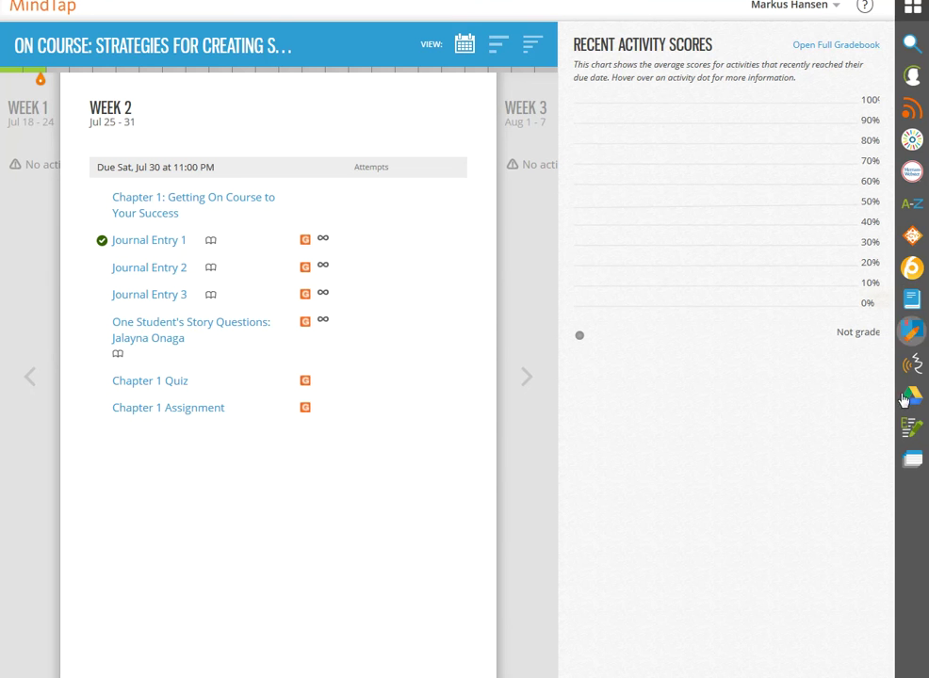
# - In the student's account, open the progress details for Journal Entry 1 and view the graded attempt with the instructor's comment
pyautogui.click(911, 76)
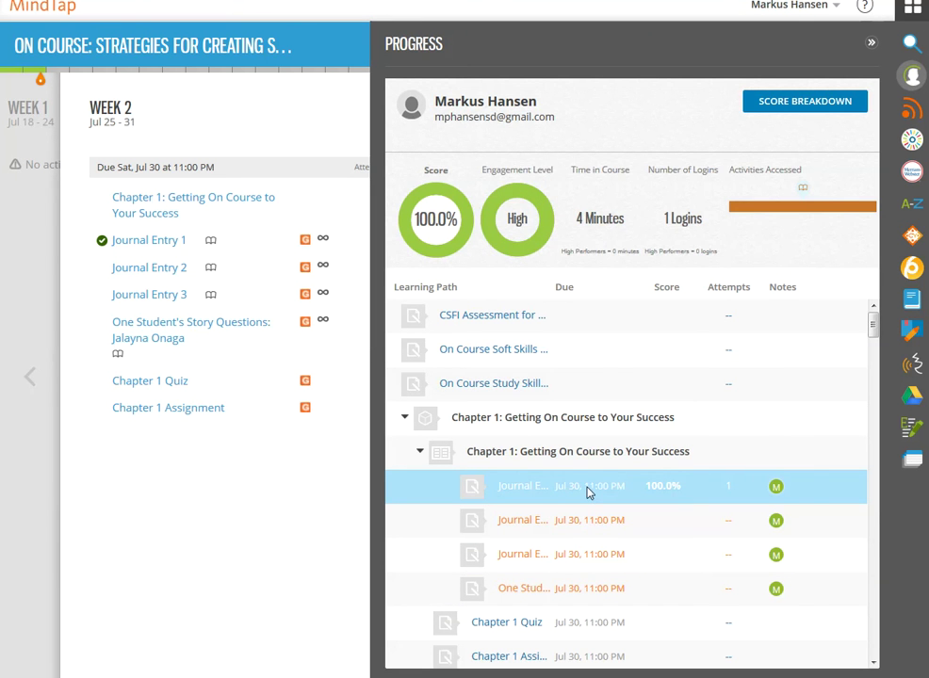
pyautogui.click(587, 490)
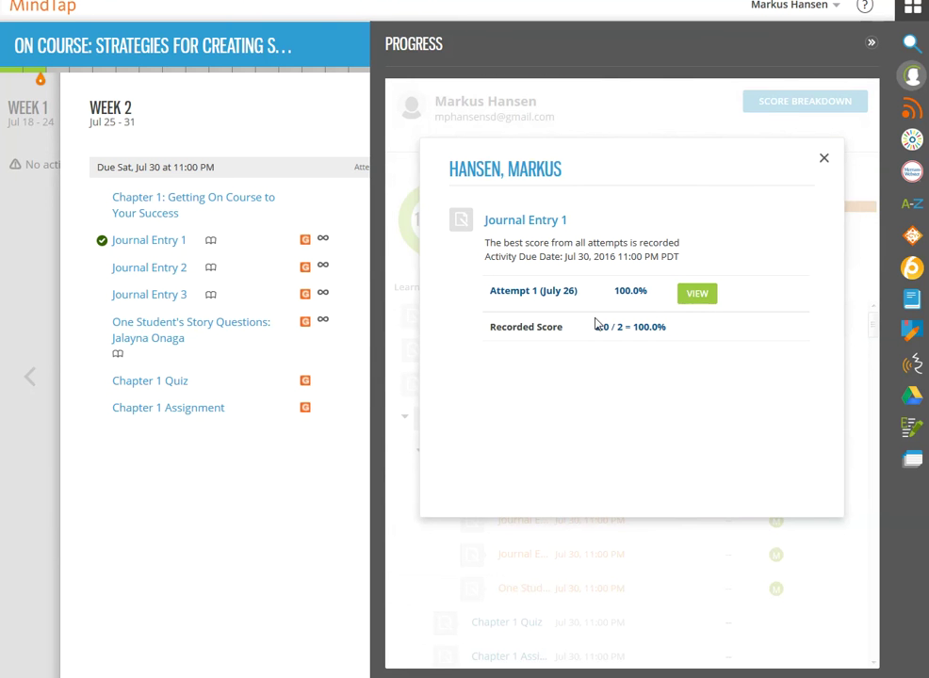
pyautogui.click(697, 295)
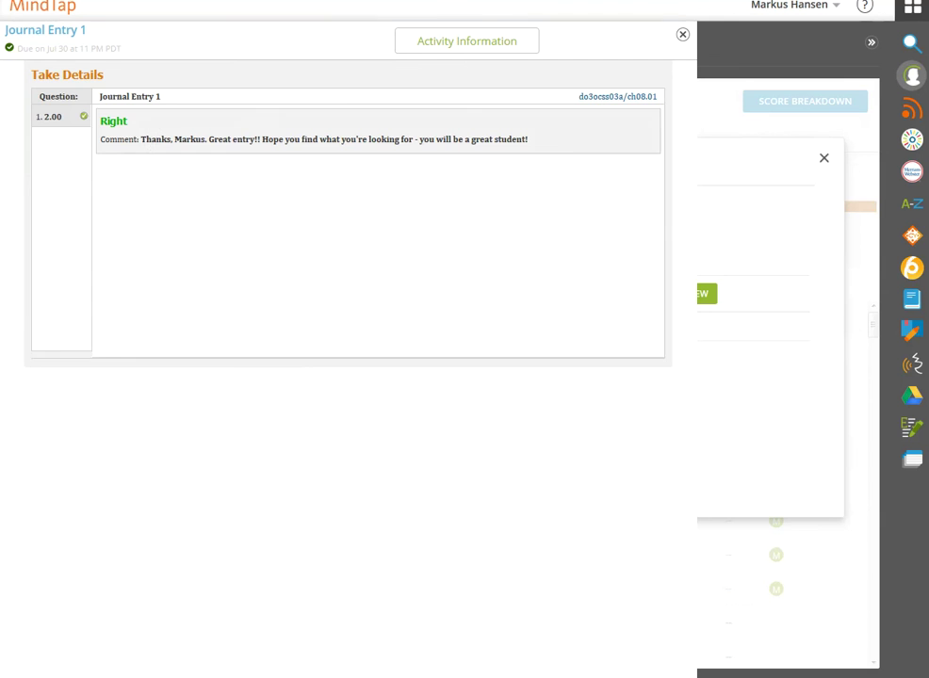
pyautogui.moveTo(144, 136); pyautogui.dragTo(536, 141)
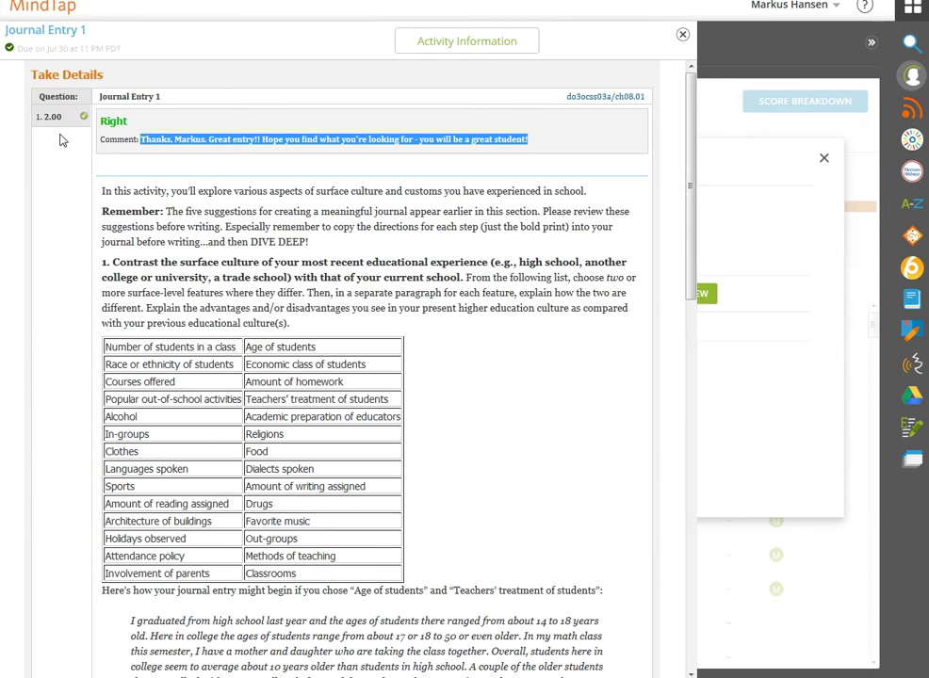
# - Close the graded attempt and the student's progress view to return to the weekly calendar
pyautogui.click(683, 35)
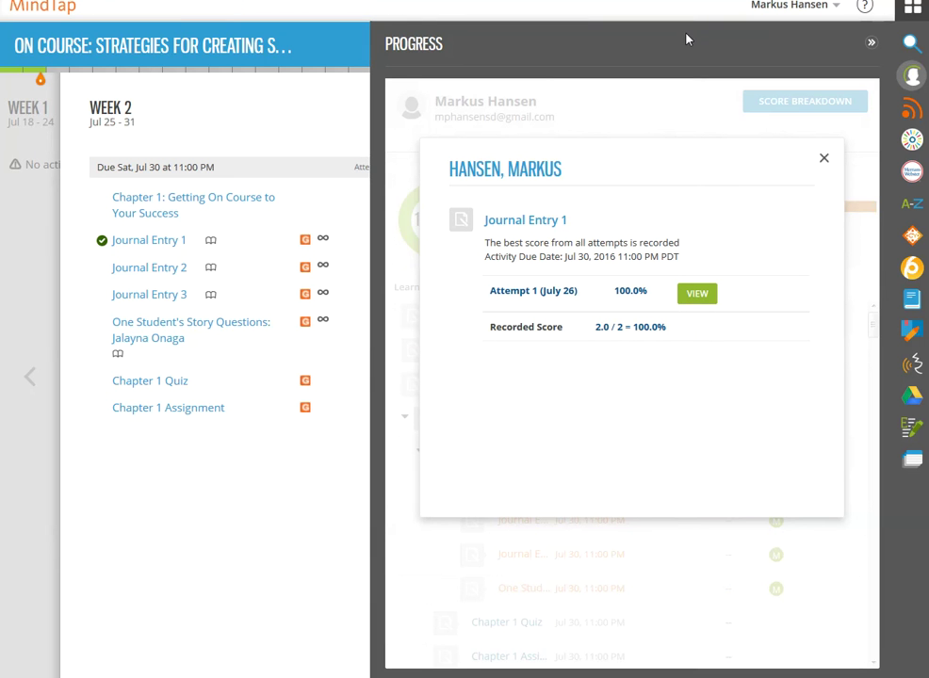
pyautogui.click(824, 158)
pyautogui.click(871, 44)
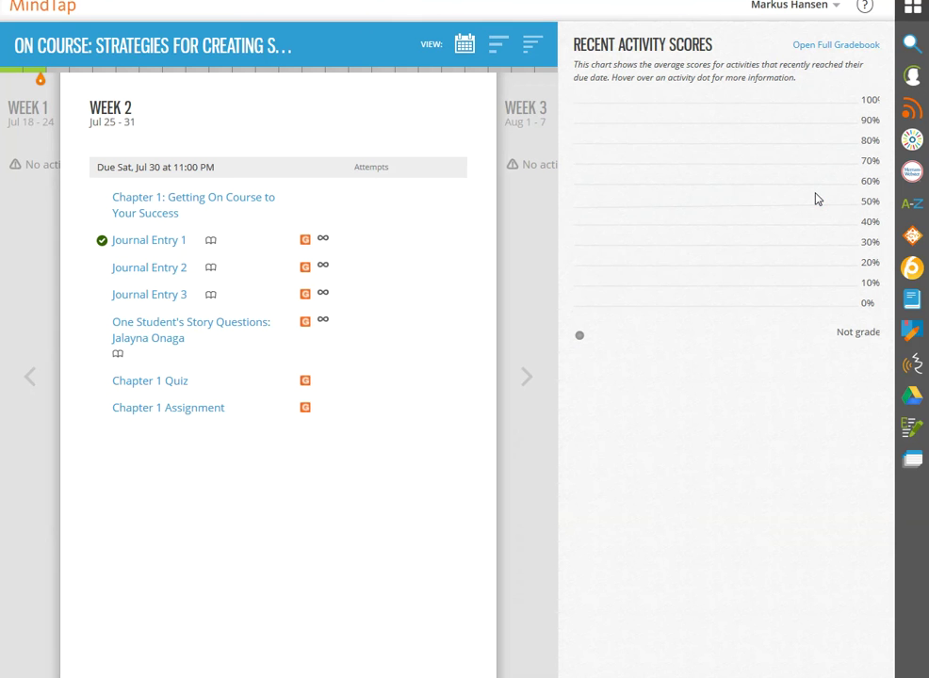